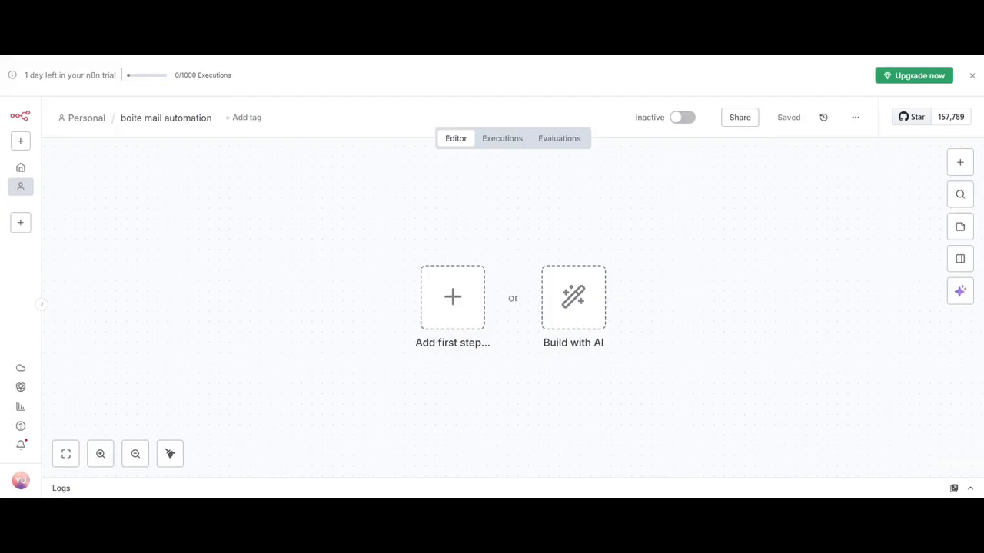
Add a Gmail trigger for received messages as the workflow's first step.
click(454, 306)
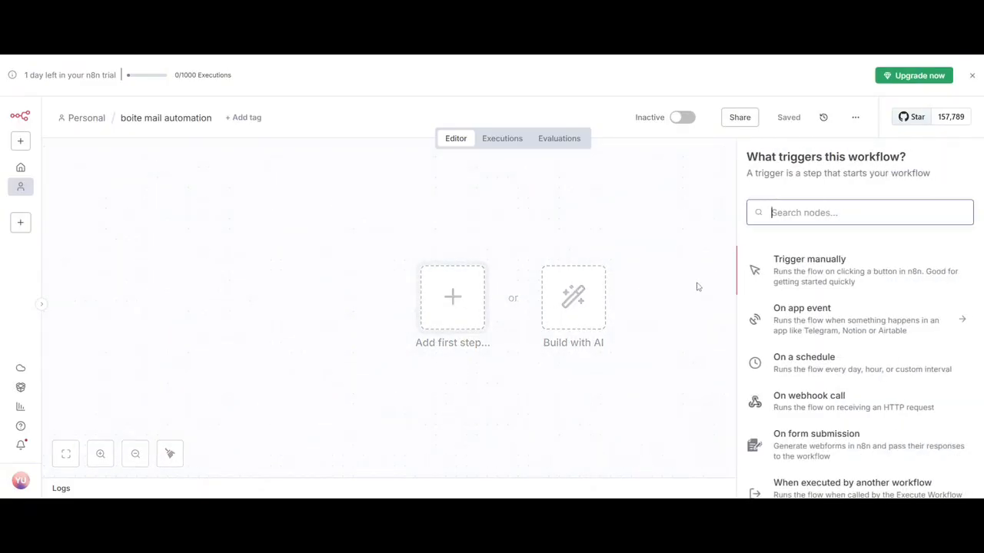
text(gm)
click(785, 275)
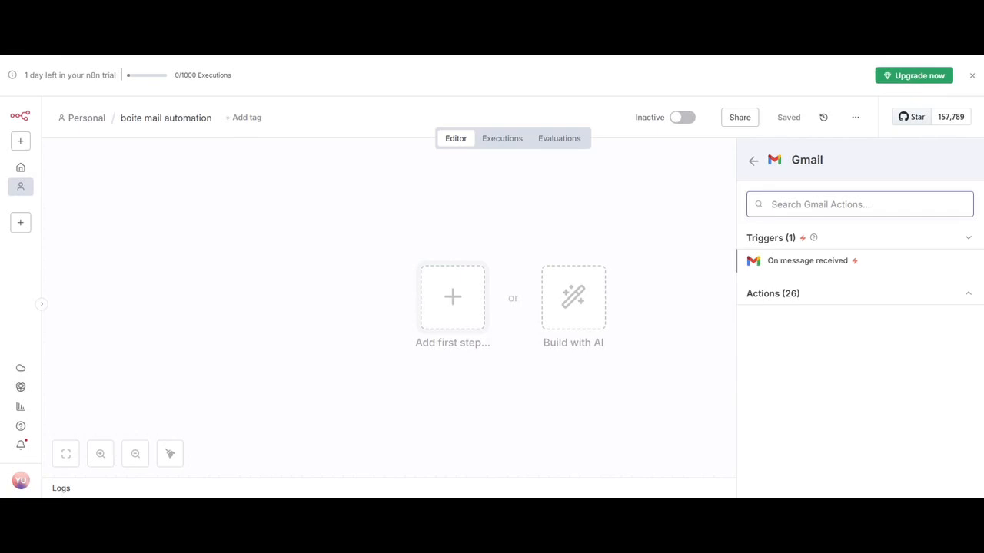
click(796, 263)
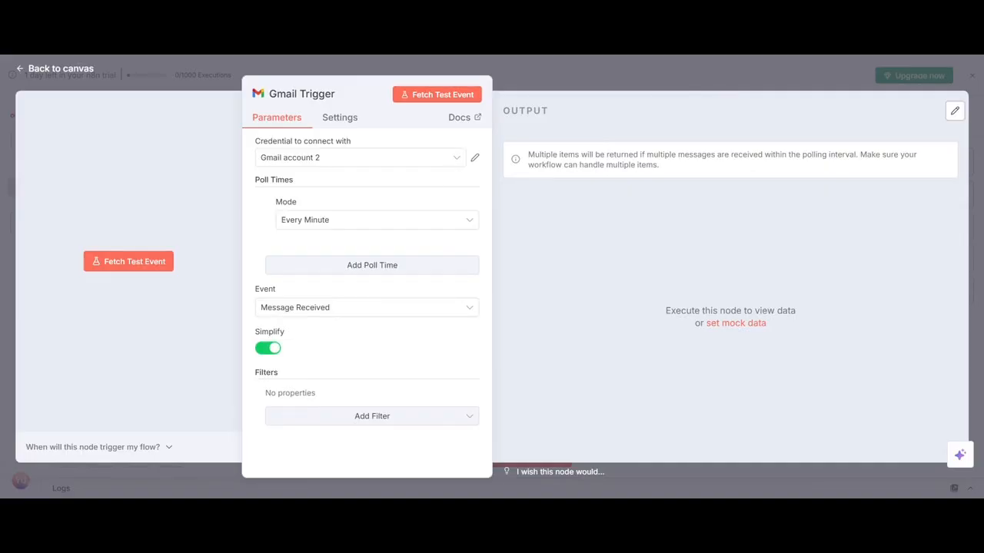
Create and save a new Gmail OAuth2 credential for the trigger without connecting it, and return to the canvas.
click(441, 159)
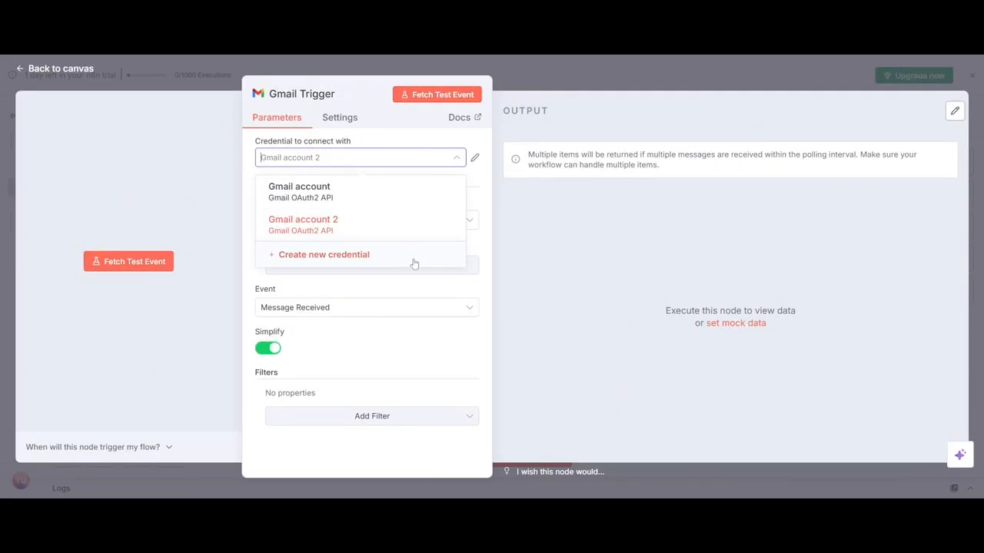
click(415, 262)
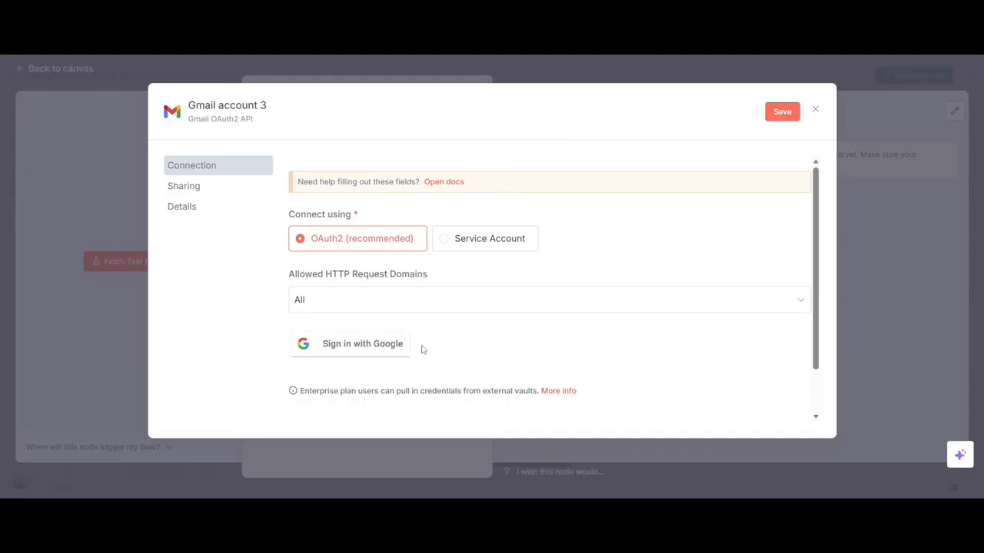
click(781, 112)
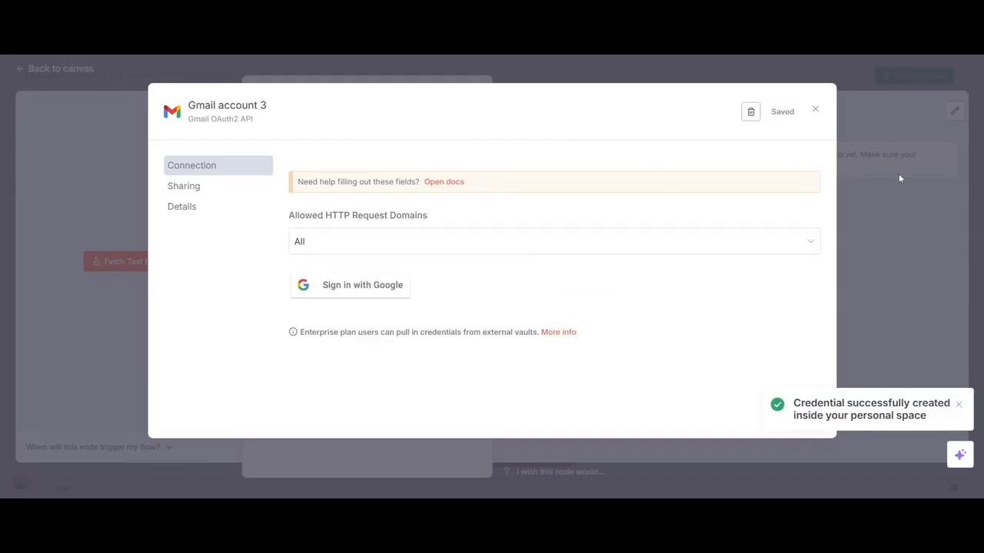
click(898, 178)
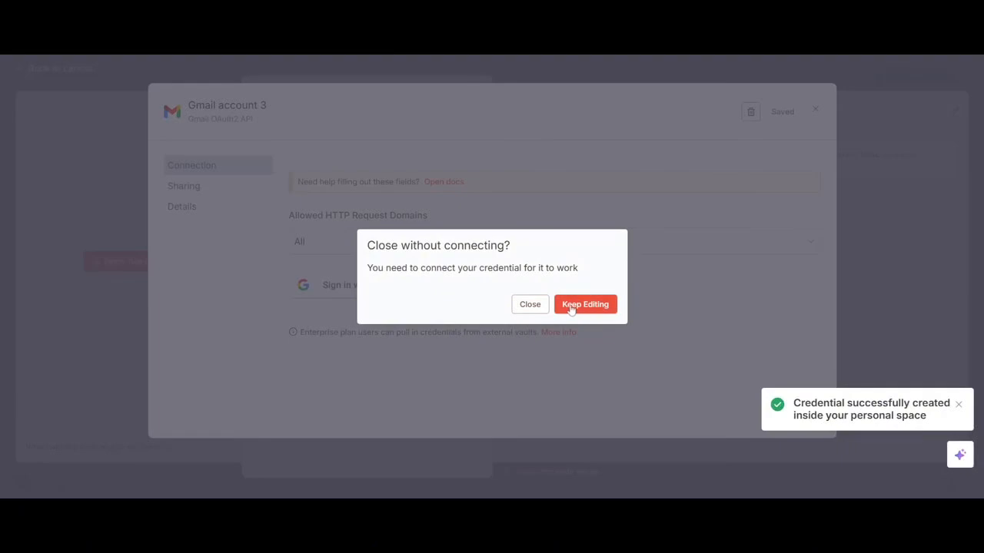
click(531, 305)
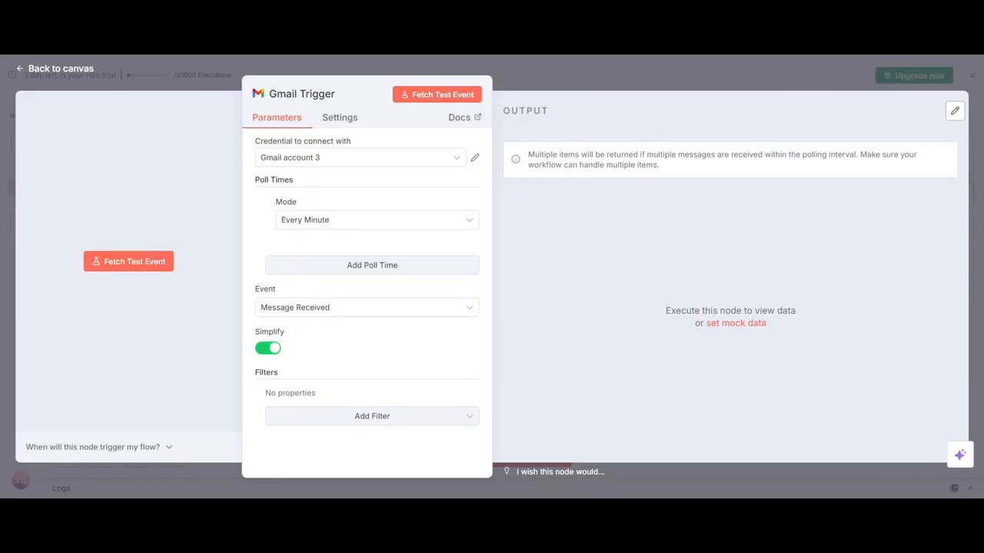
click(663, 78)
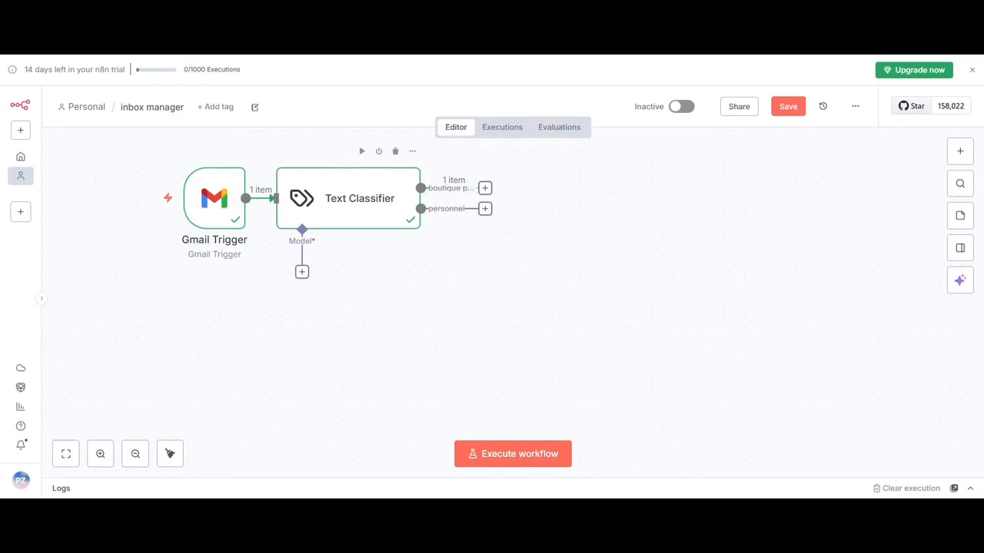
Review the Text Classifier's prompt, categories and options, and execute the workflow from the Gmail Trigger.
click(347, 193)
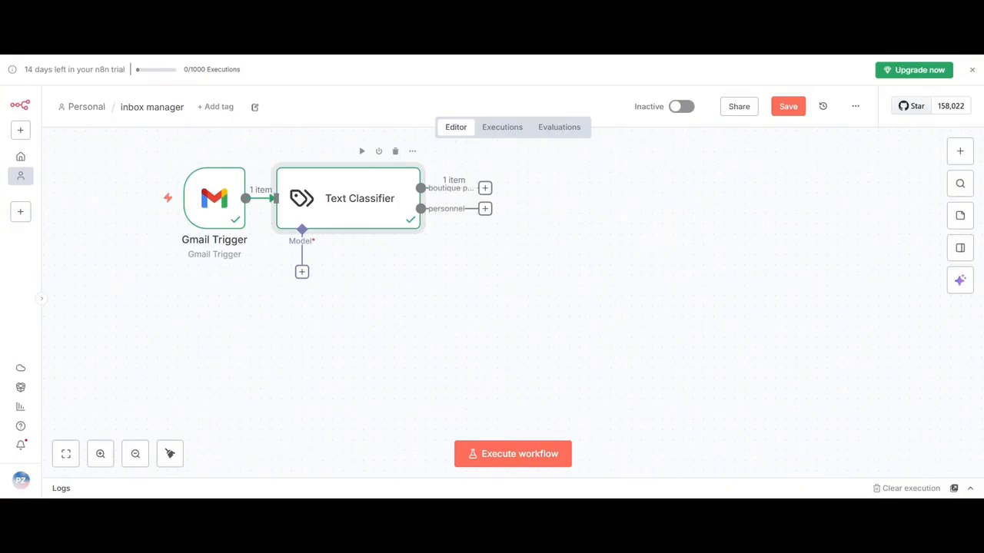
double_click(357, 208)
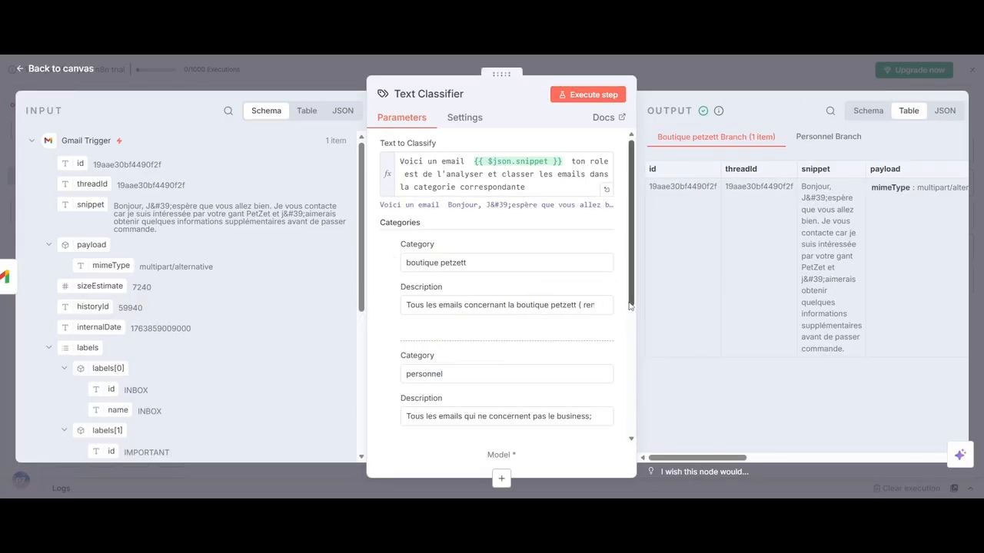
drag(631, 304, 625, 429)
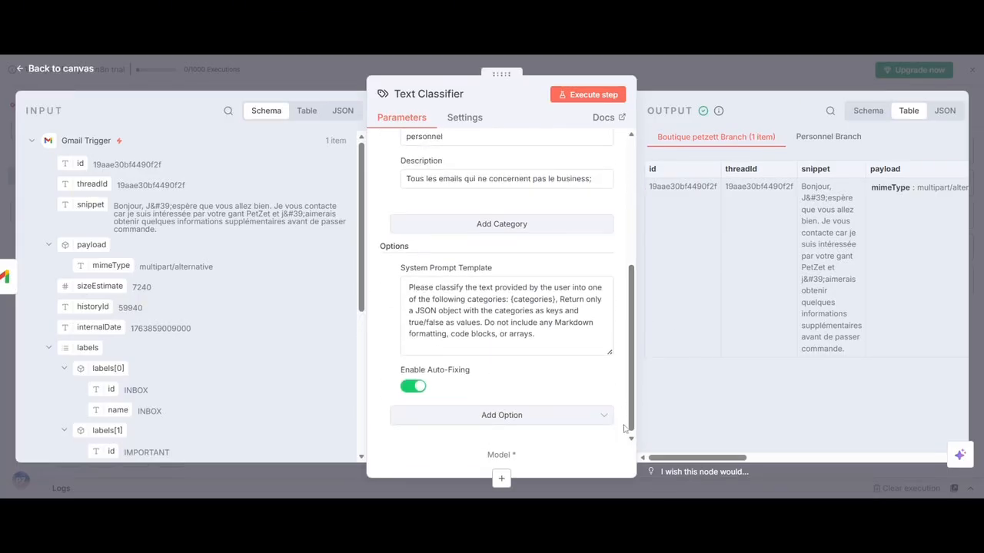
click(654, 73)
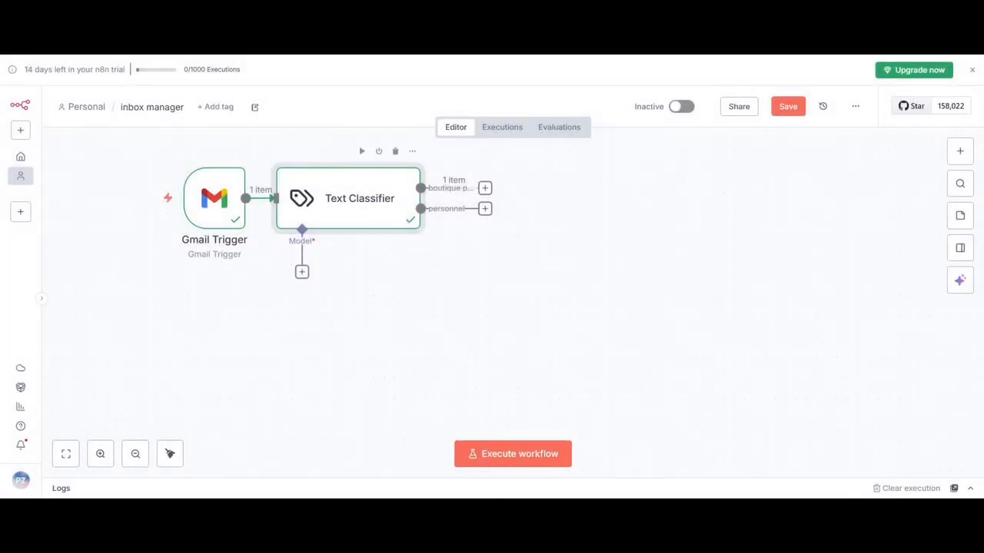
mouse_move(191, 226)
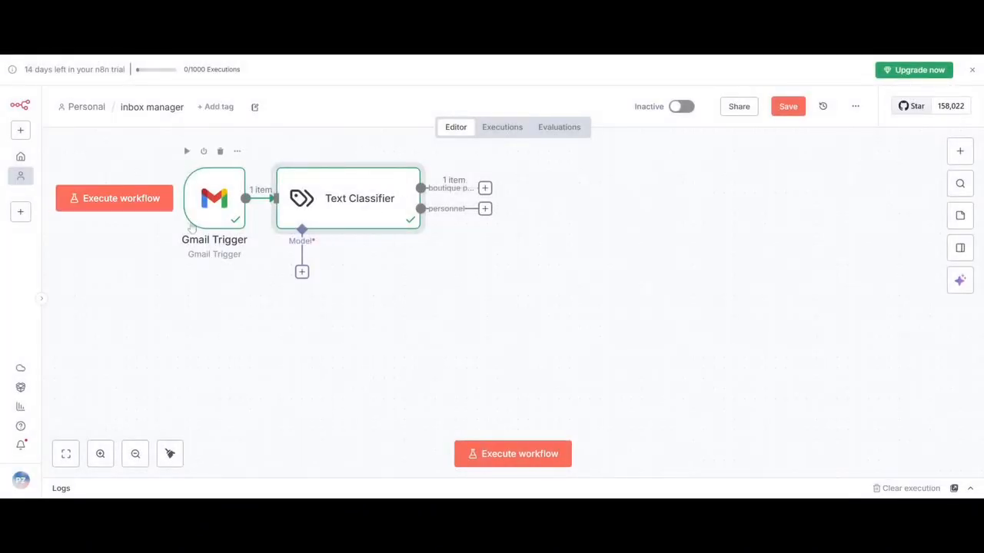
click(146, 200)
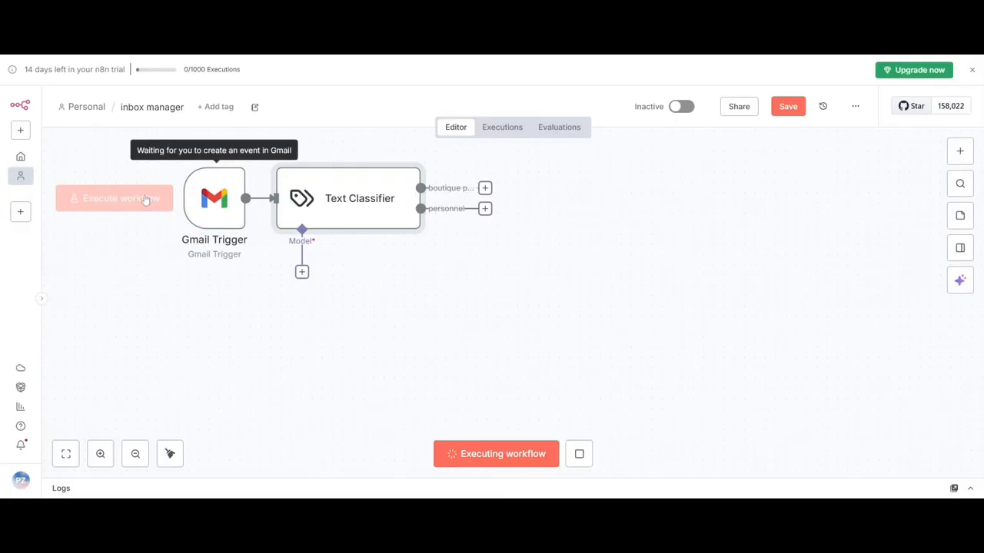
Attach an OpenAI Chat Model to the Text Classifier, keeping the OpenAi account credential and gpt-4.1-mini.
click(302, 273)
text(op)
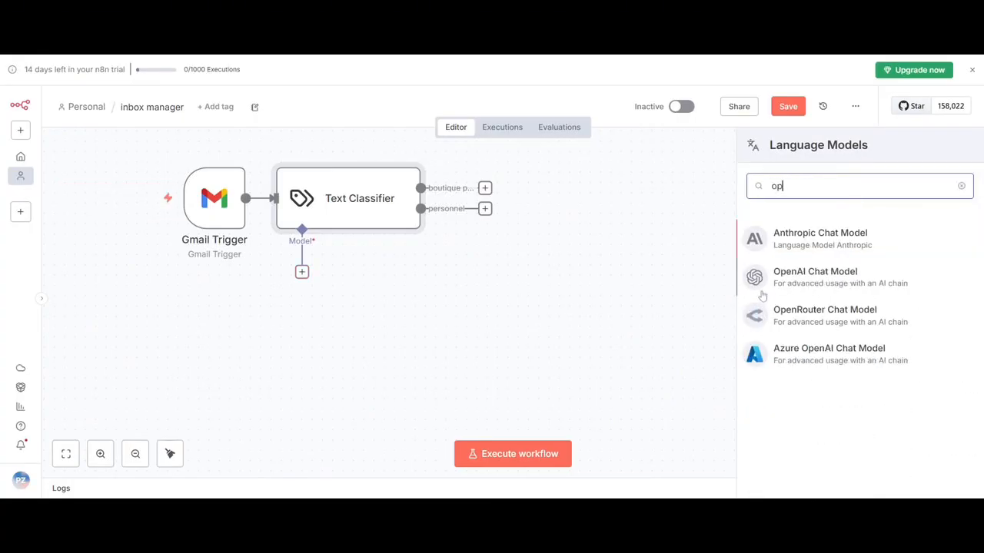
click(769, 287)
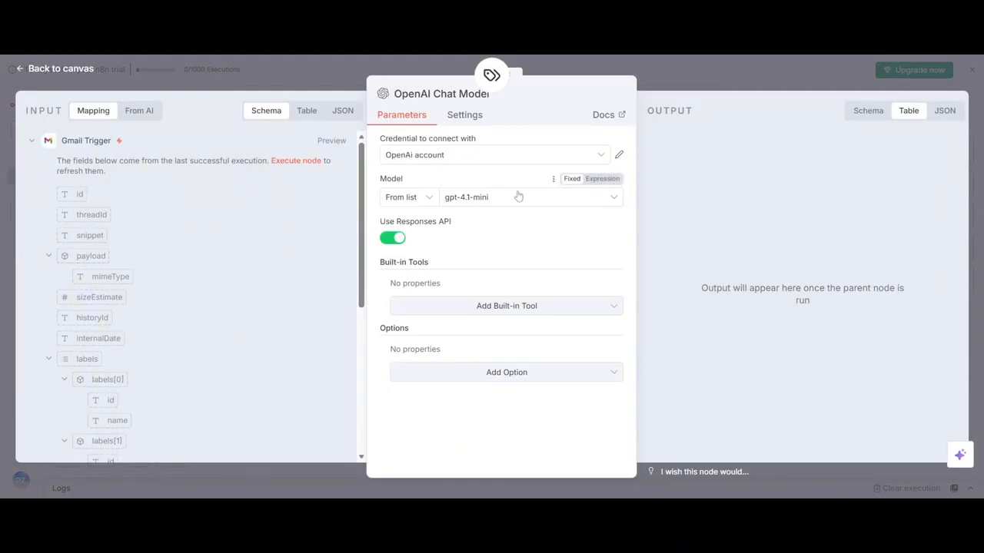
click(710, 79)
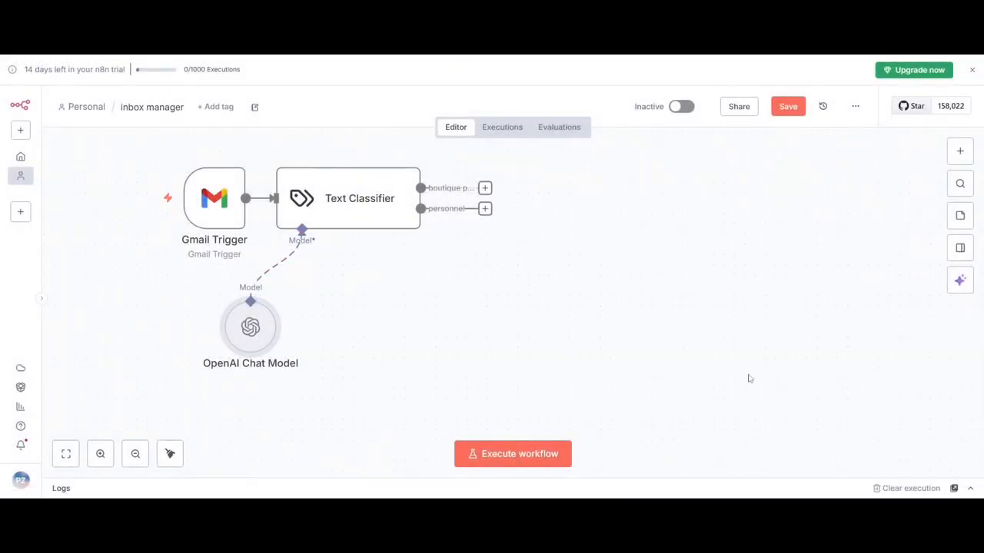
Test the flow by executing it from the Gmail Trigger, running the Text Classifier alone, and executing the whole workflow.
mouse_move(187, 250)
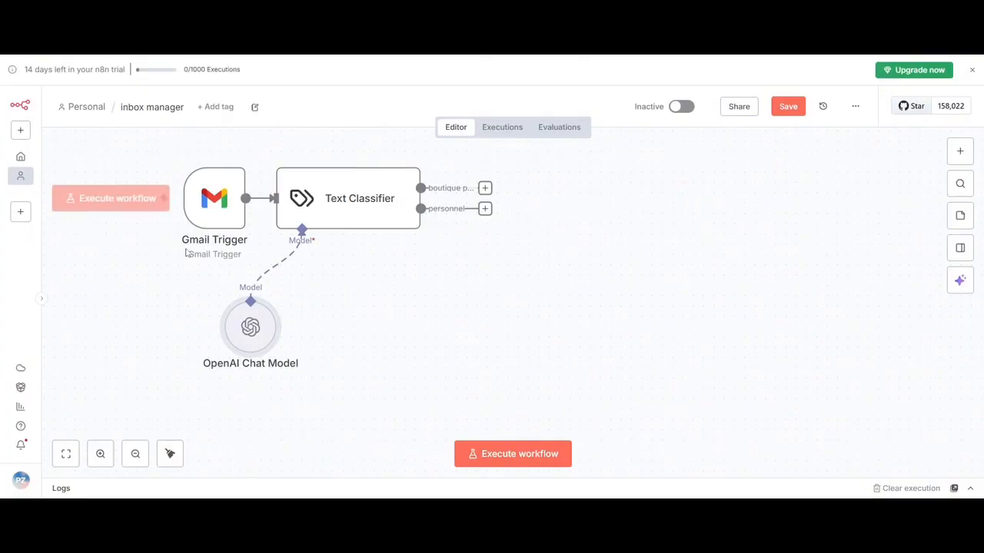
click(151, 194)
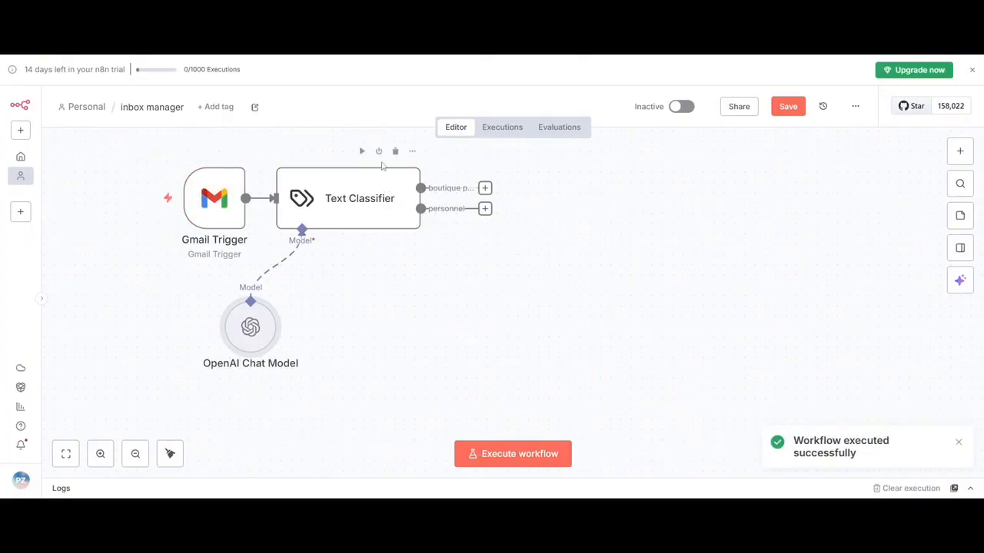
click(359, 151)
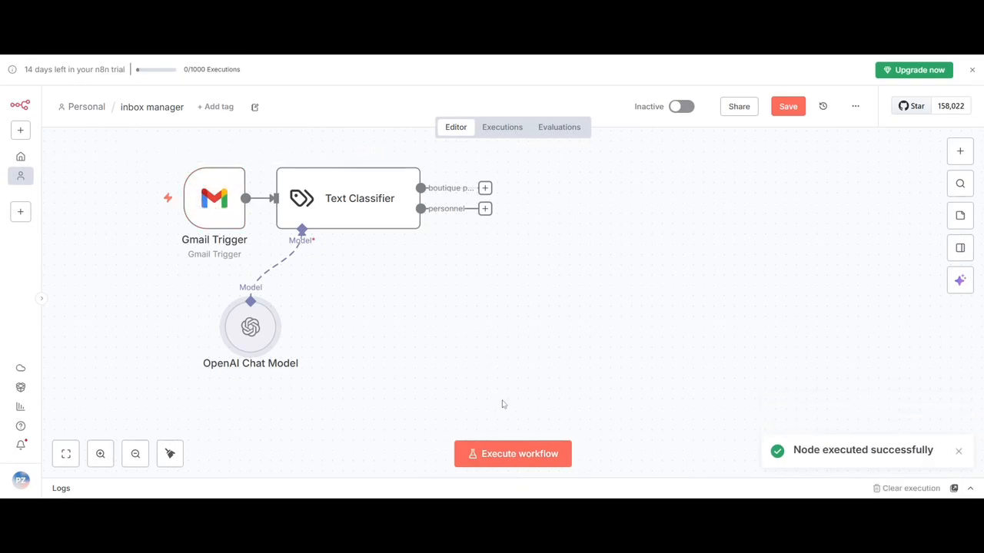
click(509, 452)
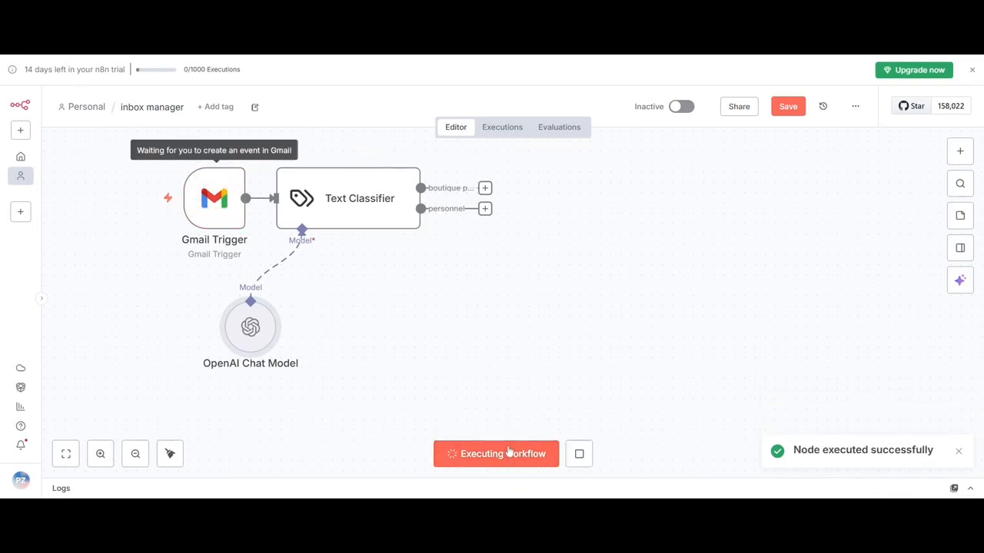
Add a Gmail "Add label to message" node to the Text Classifier's boutique petzett branch.
click(486, 189)
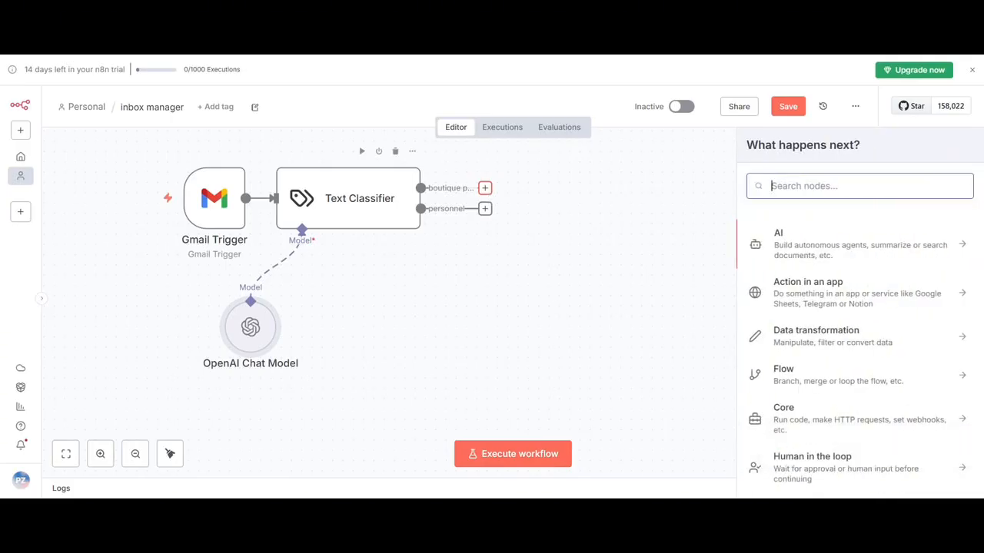
text(gm)
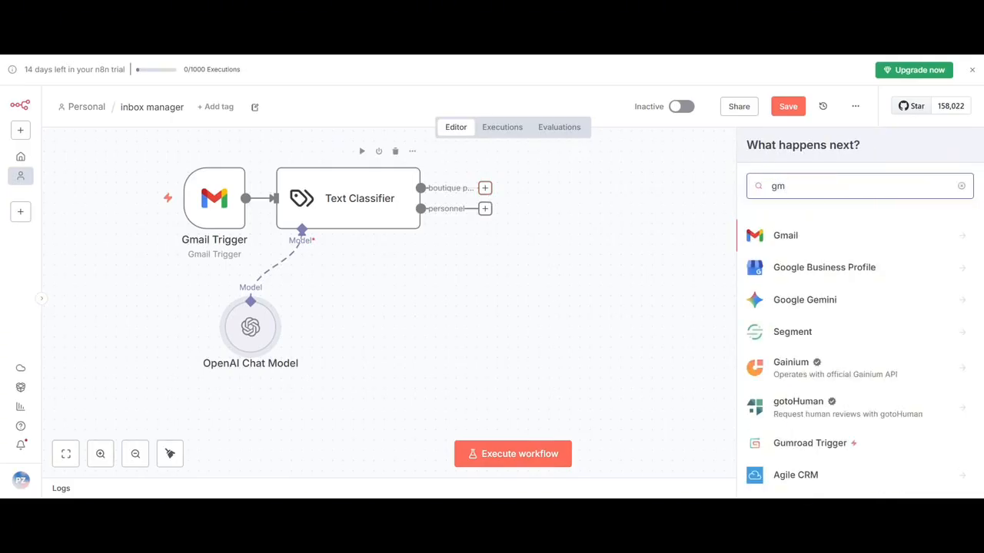
click(799, 243)
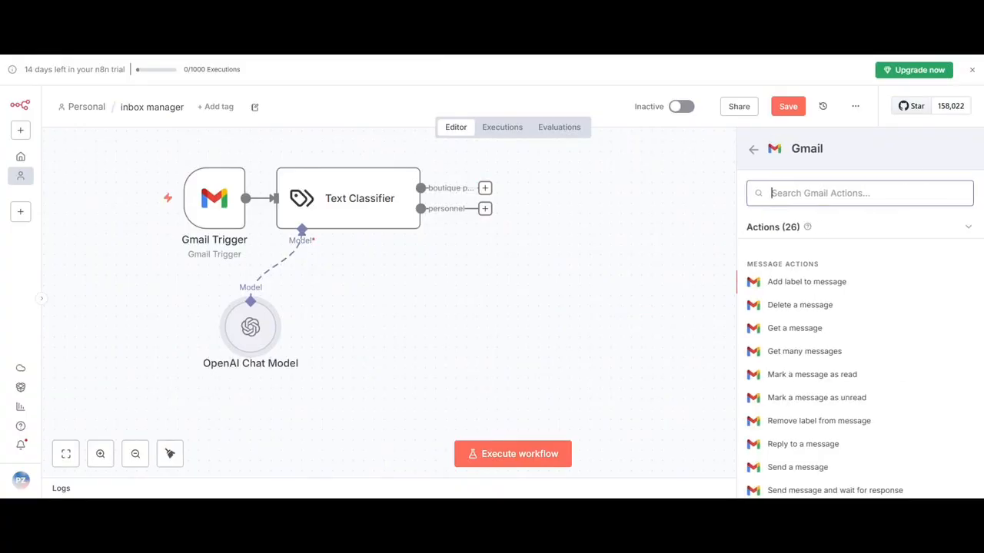
click(793, 284)
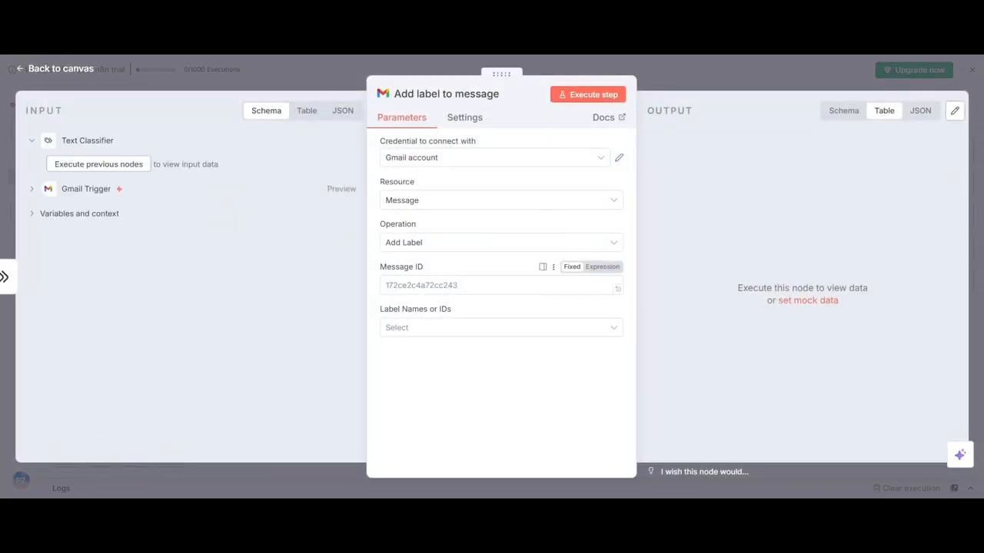
Check the Gmail Trigger fields available for the label node's Message ID, and try to execute the workflow.
click(492, 285)
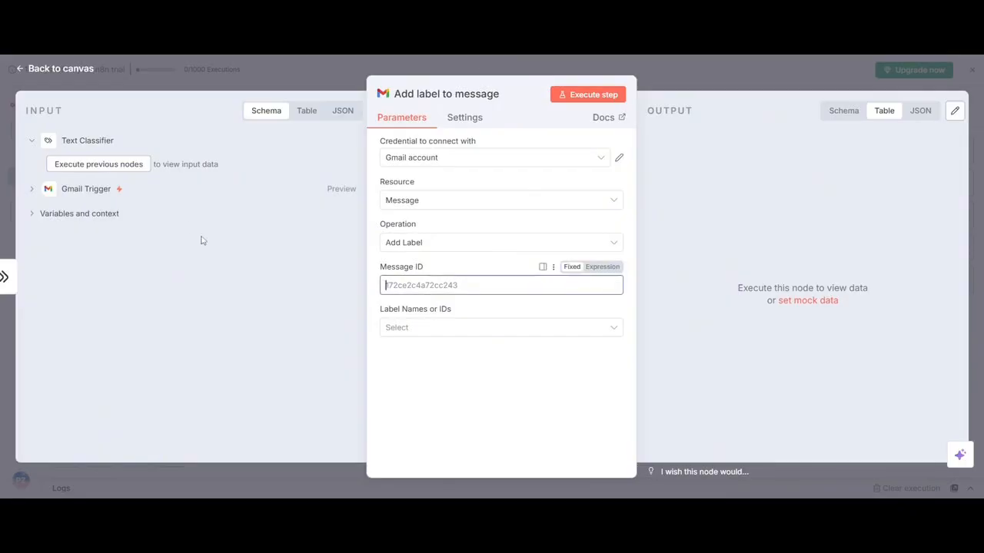
click(33, 190)
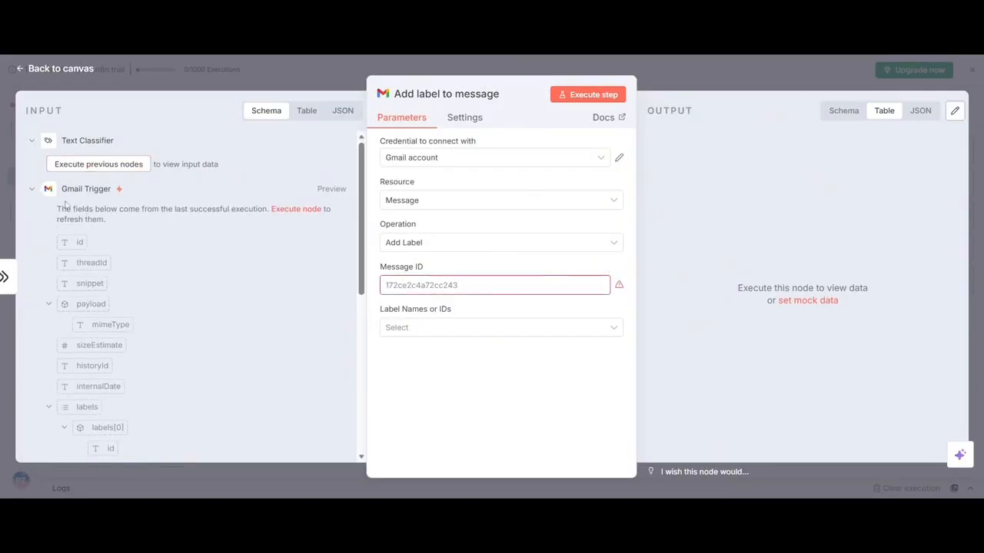
click(308, 72)
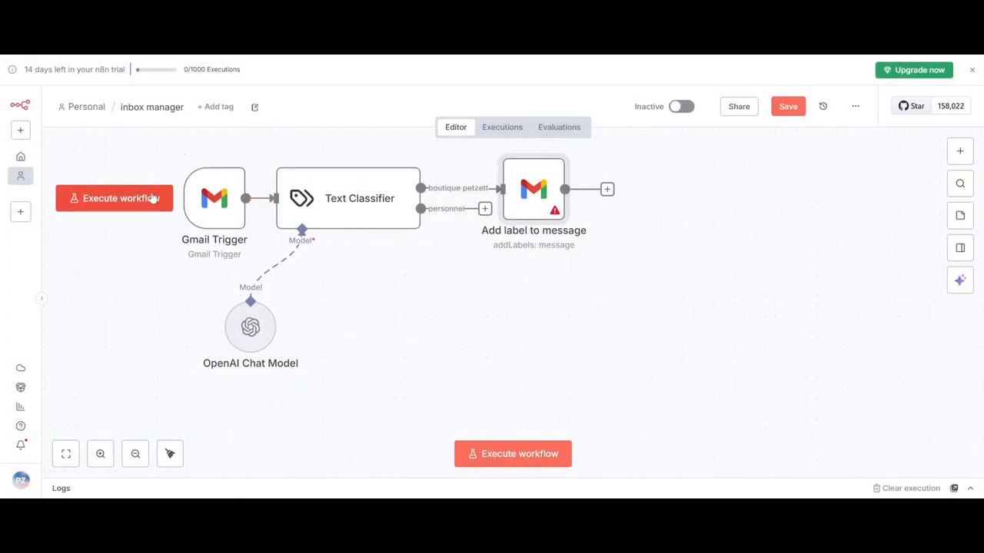
click(153, 198)
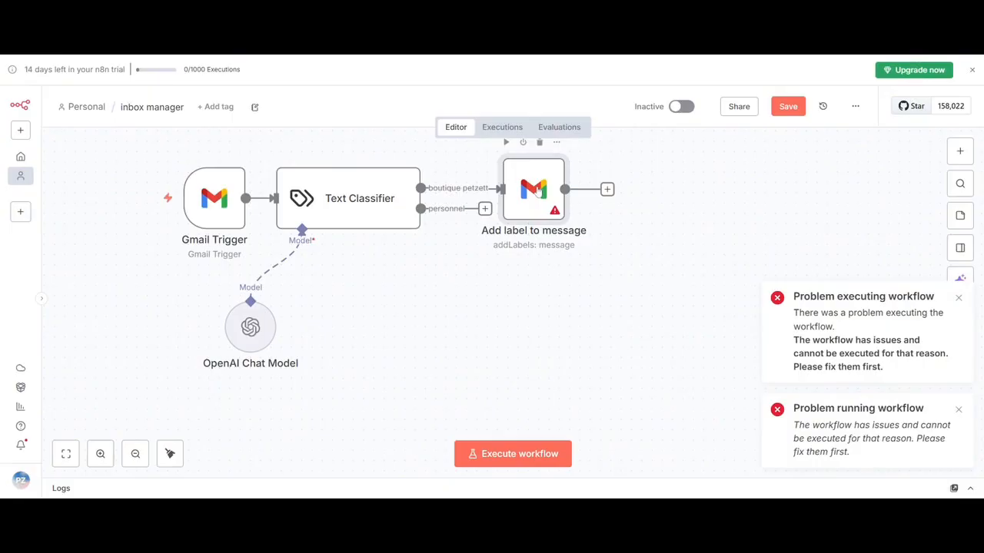
Inspect the Gmail Trigger fields and the context variables available as input to the Add label to message node.
double_click(537, 192)
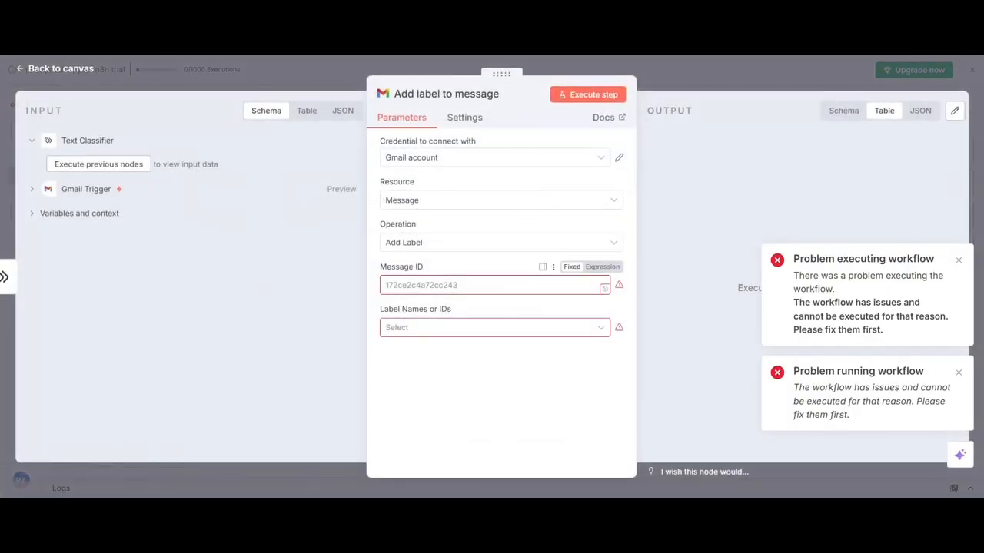
click(32, 189)
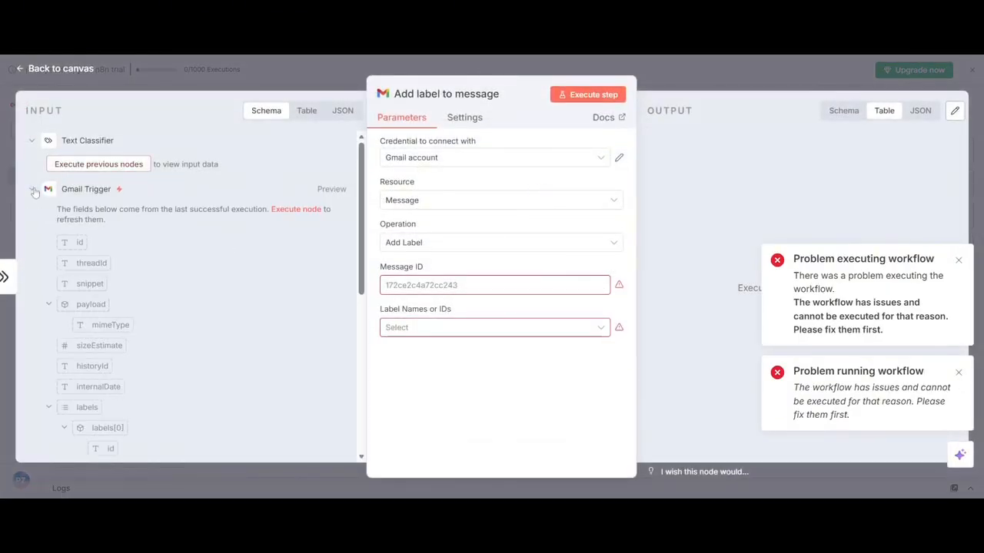
drag(361, 248, 338, 434)
click(86, 420)
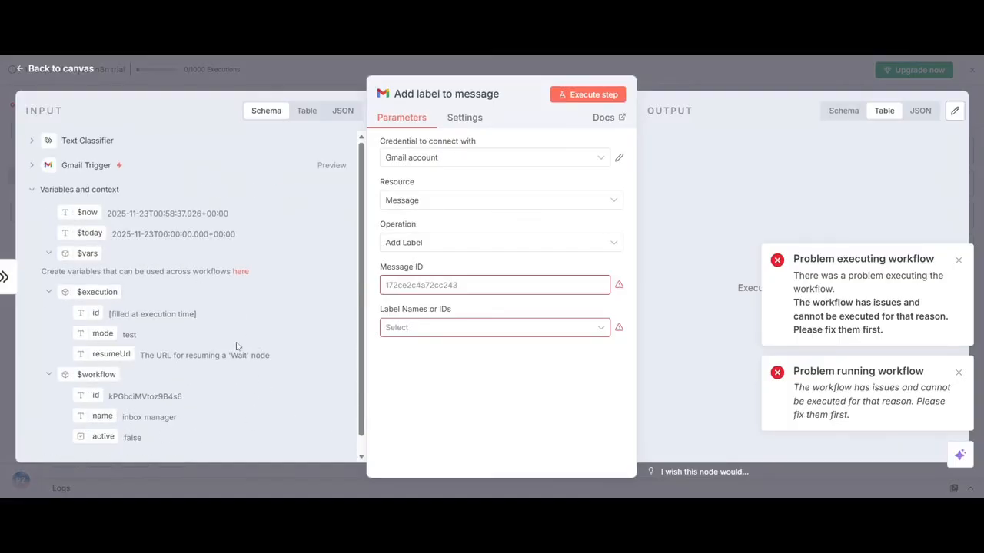
click(683, 75)
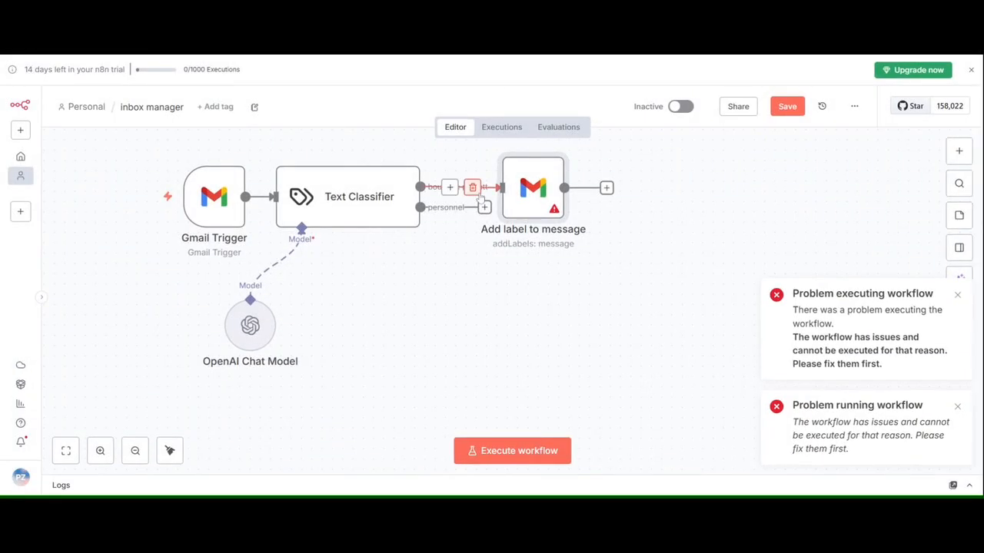
Disconnect the Add label to message node from the boutique petzett branch and move it farther from the Text Classifier.
click(473, 188)
drag(527, 192, 569, 202)
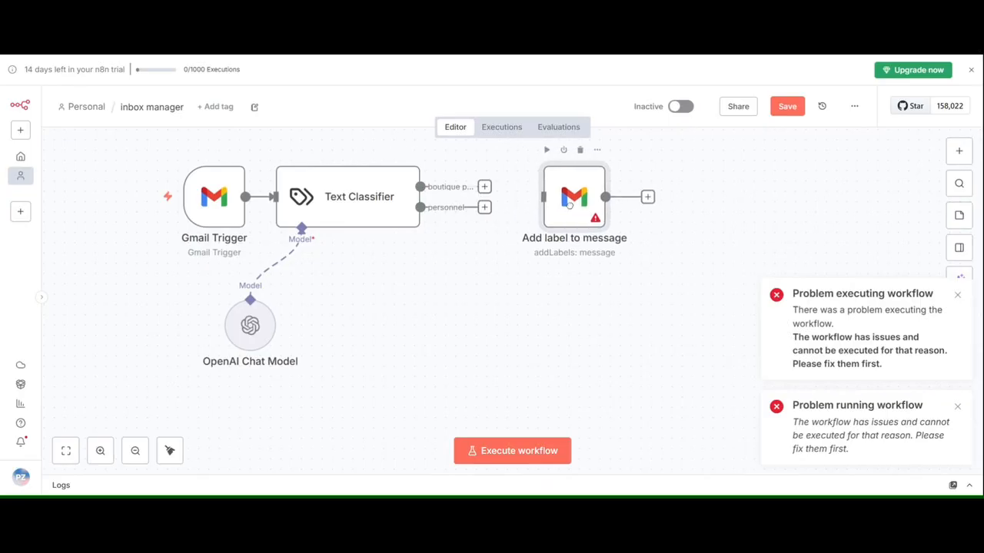
Execute the workflow up to the Text Classifier, and connect its boutique petzett output to the Add label to message node.
click(515, 454)
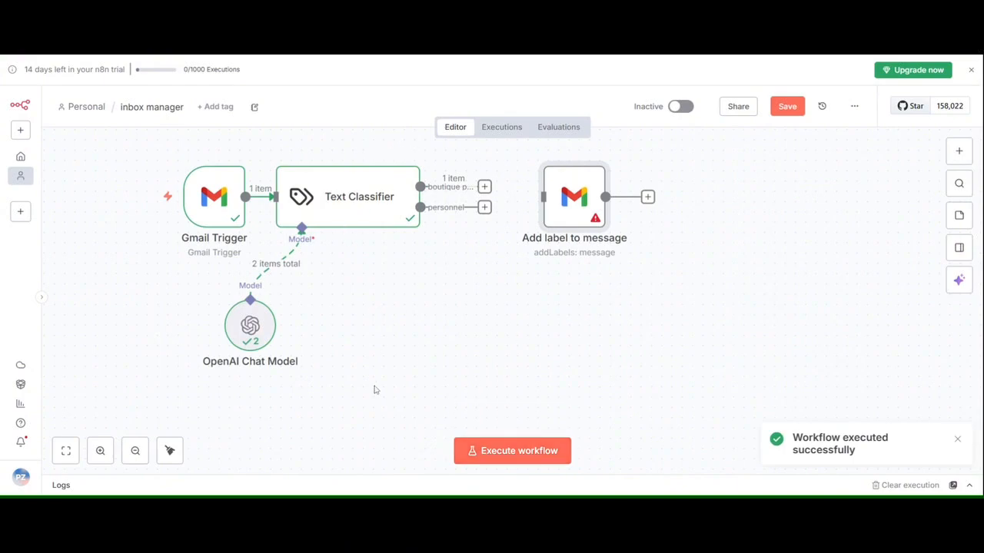
mouse_move(424, 159)
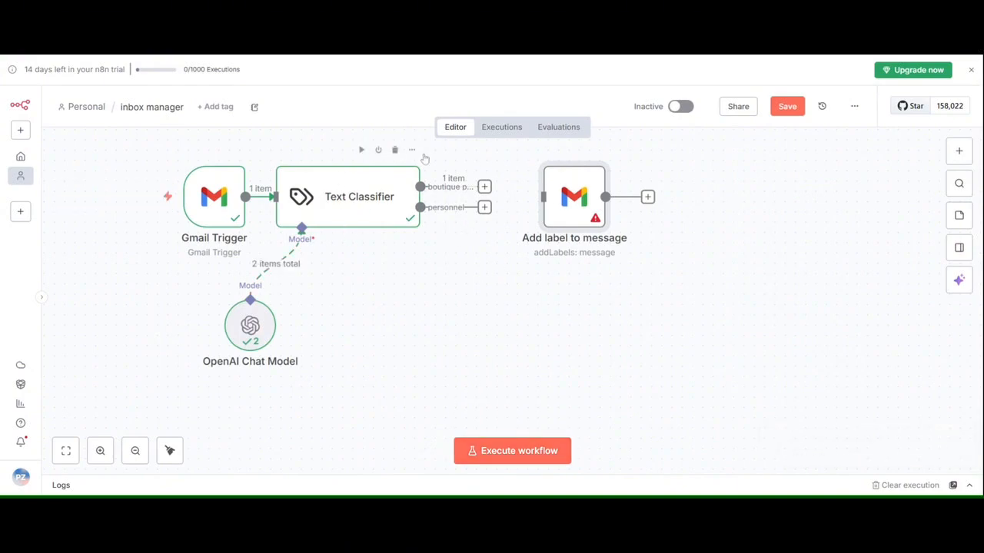
drag(563, 203, 546, 253)
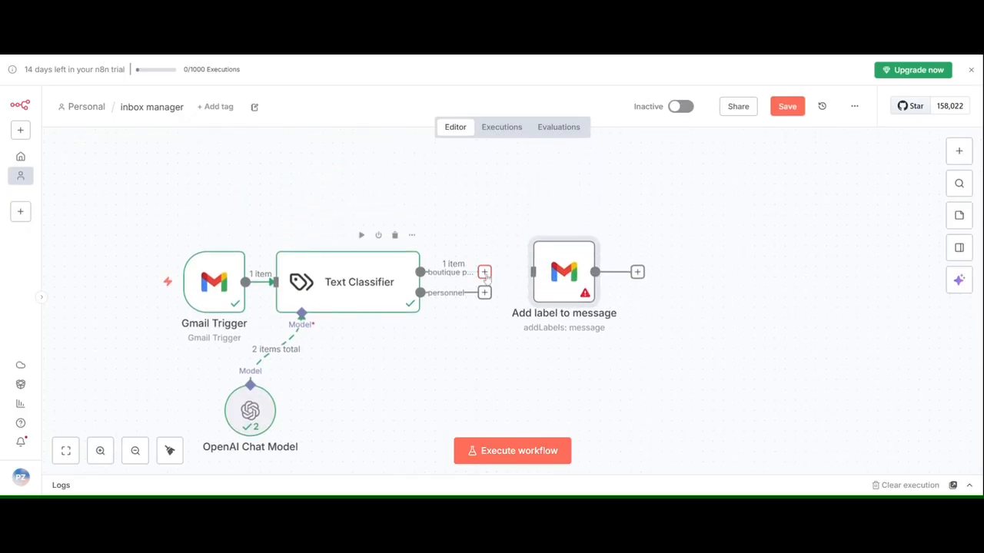
drag(487, 277, 530, 274)
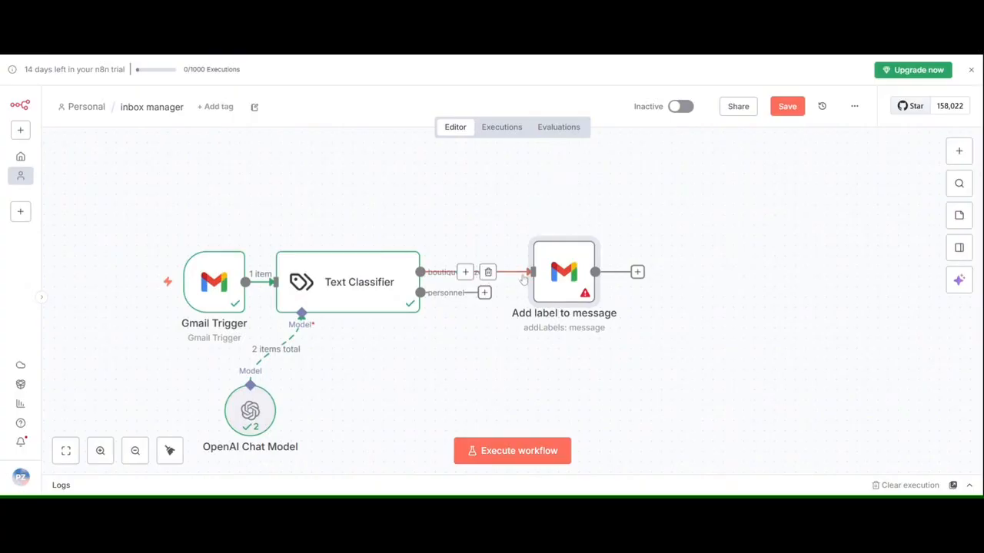
drag(543, 269, 501, 228)
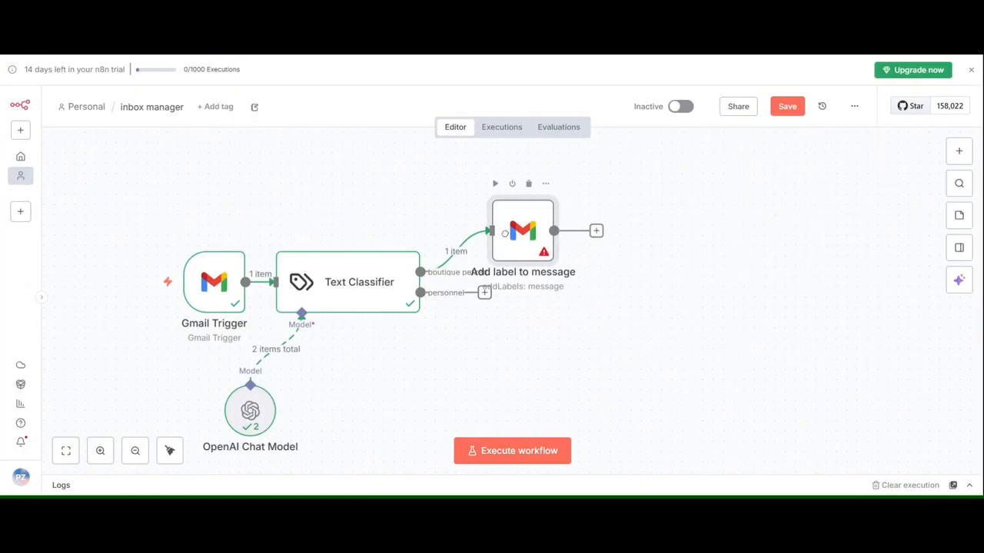
Set the Message ID of the Add label to message node to the Text Classifier's snippet field, {{ $json.snippet }}.
click(511, 453)
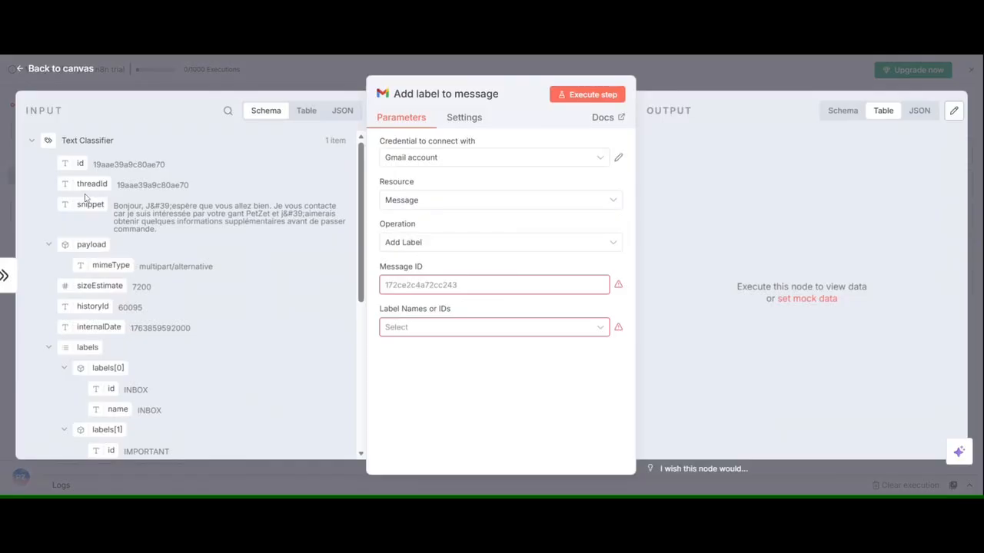
drag(89, 183, 440, 300)
drag(89, 204, 434, 284)
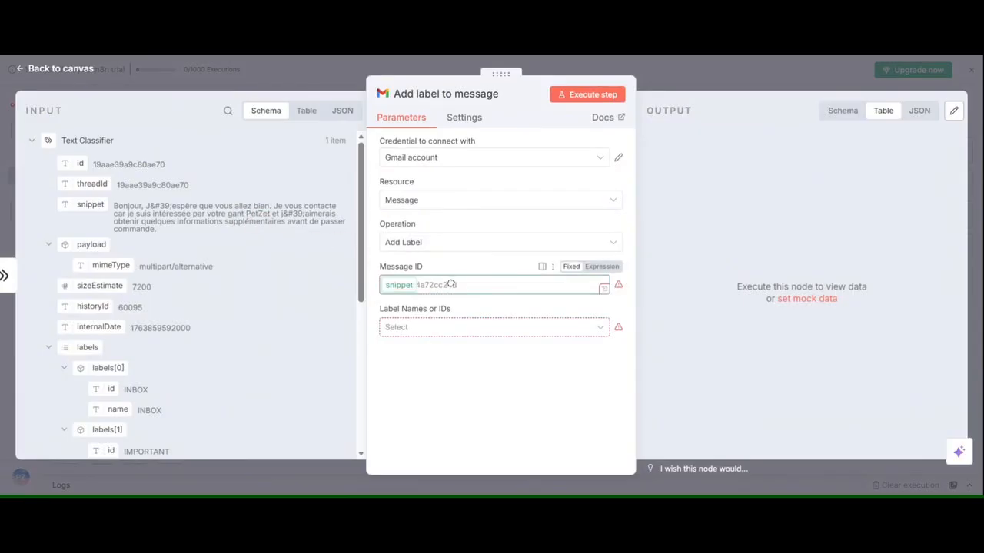
click(429, 431)
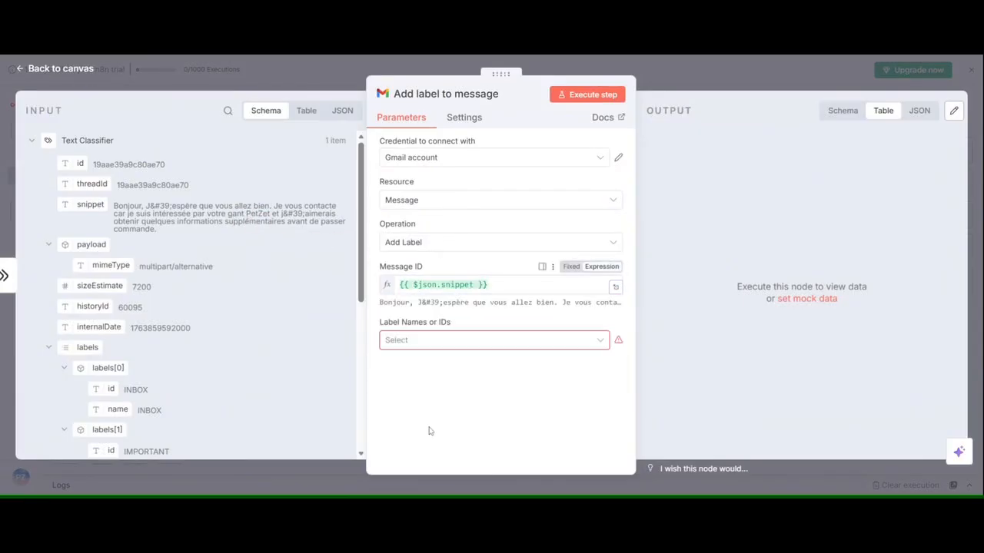
Choose BOUTIQUE PETZETT as the label the Gmail node adds, and execute the workflow.
click(494, 340)
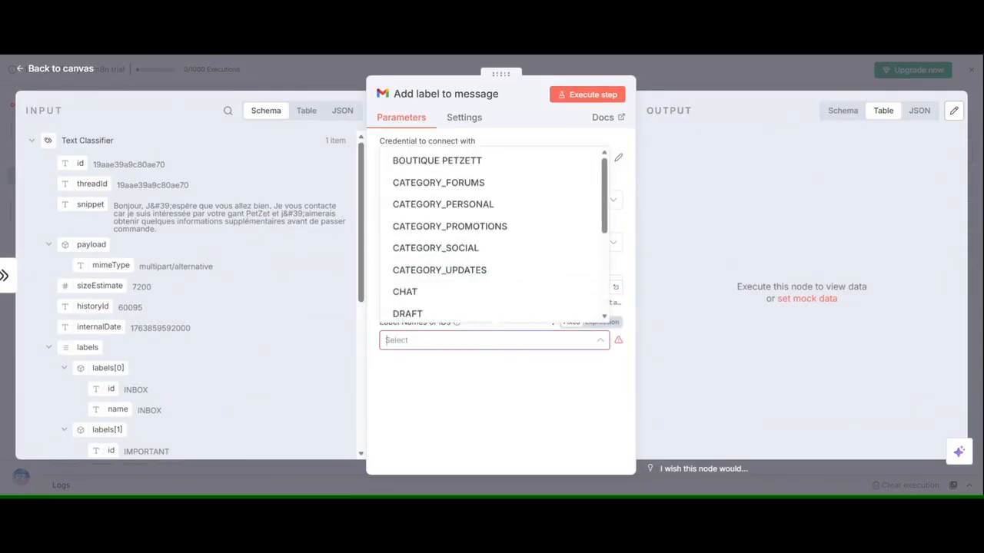
click(500, 159)
click(769, 73)
click(770, 73)
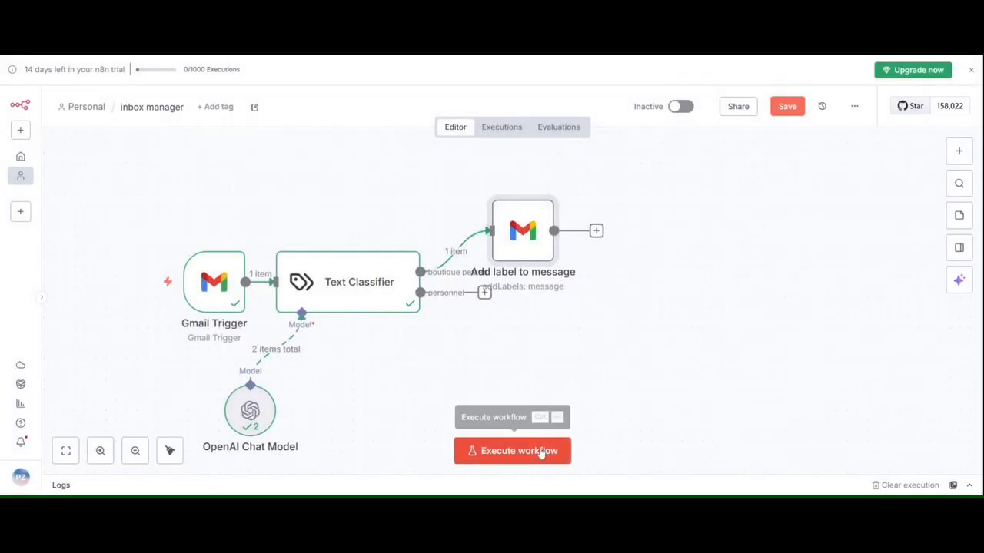
click(542, 451)
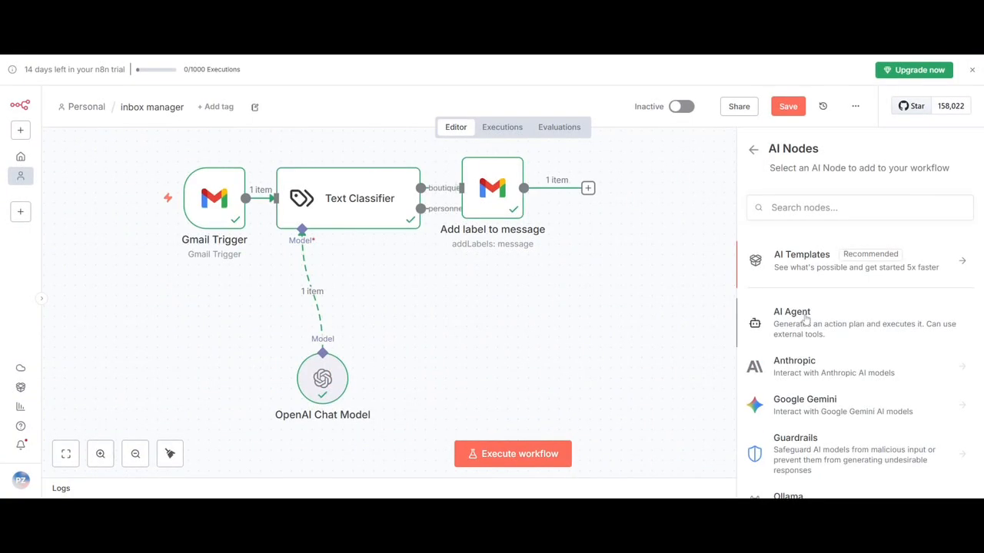
Add an AI Agent node after the Add label to message node and set its prompt source to Define below.
click(806, 321)
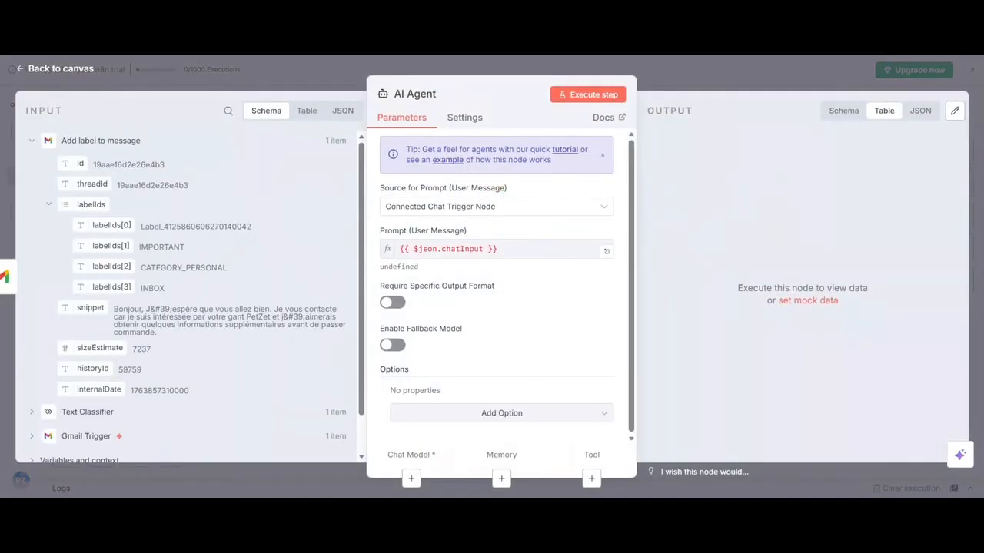
click(701, 85)
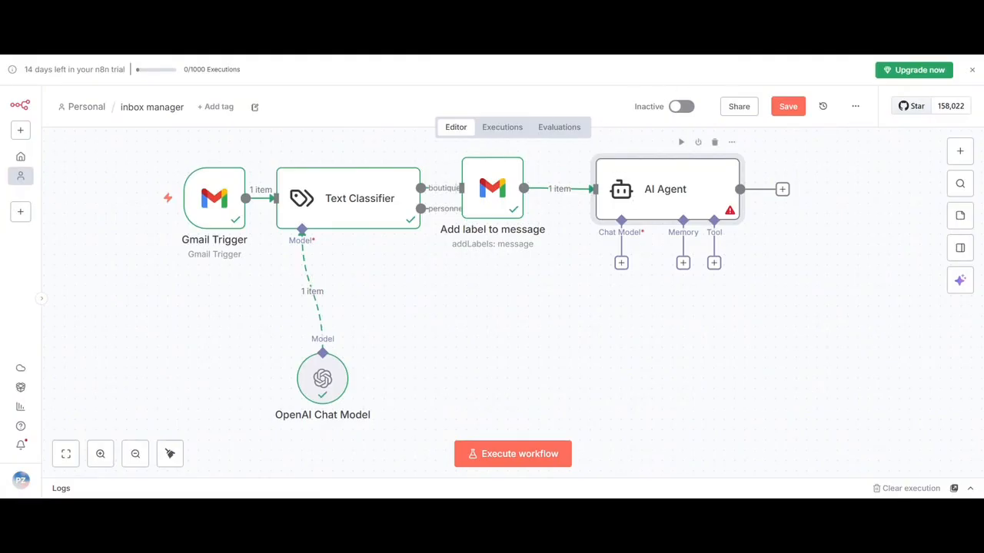
double_click(652, 181)
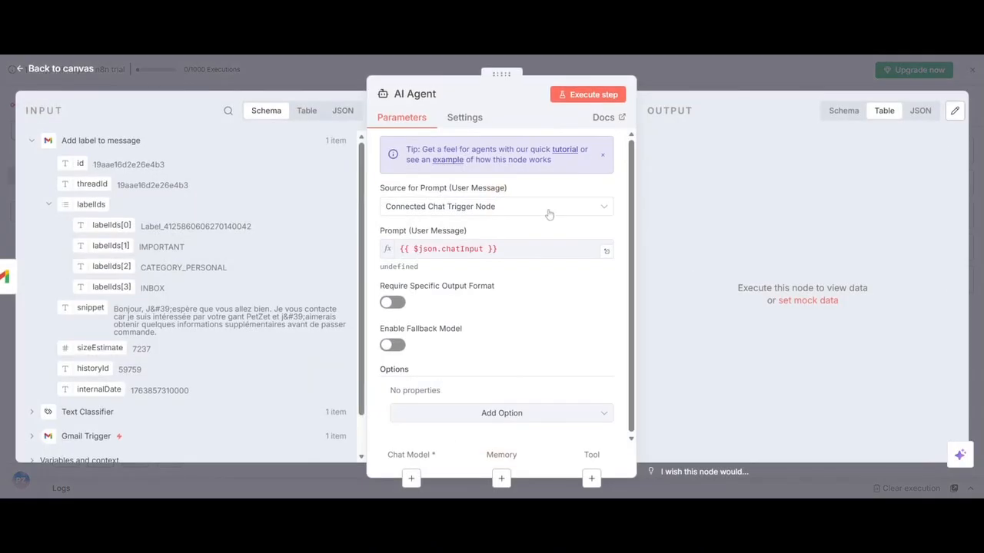
click(520, 207)
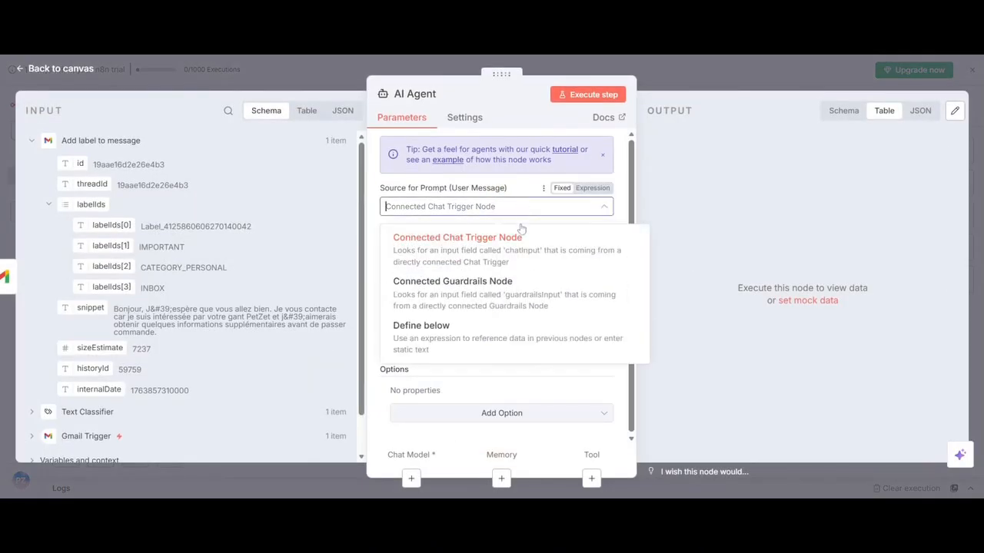
click(508, 325)
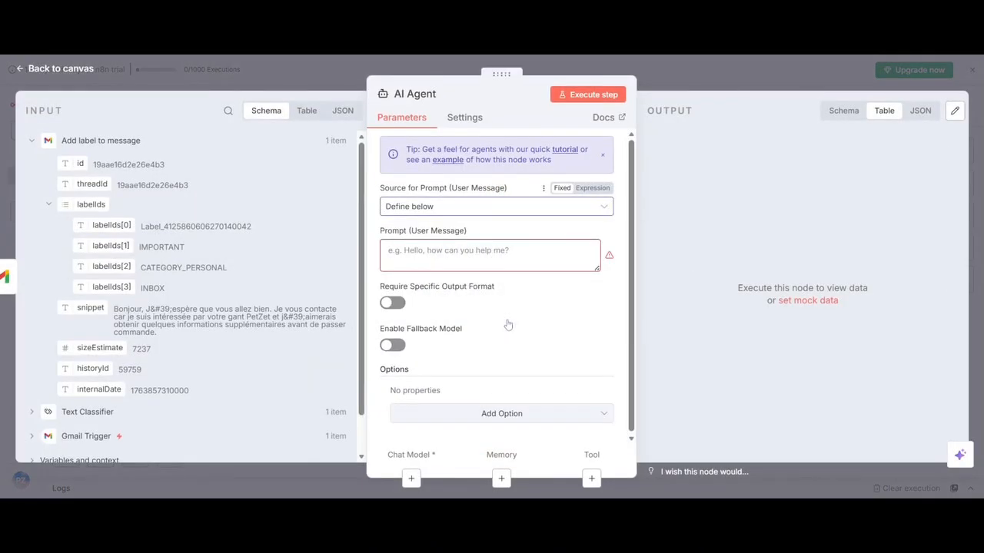
Set the AI Agent's user message prompt to "voici un email" followed by the snippet field, {{ $json.snippet }}.
click(490, 254)
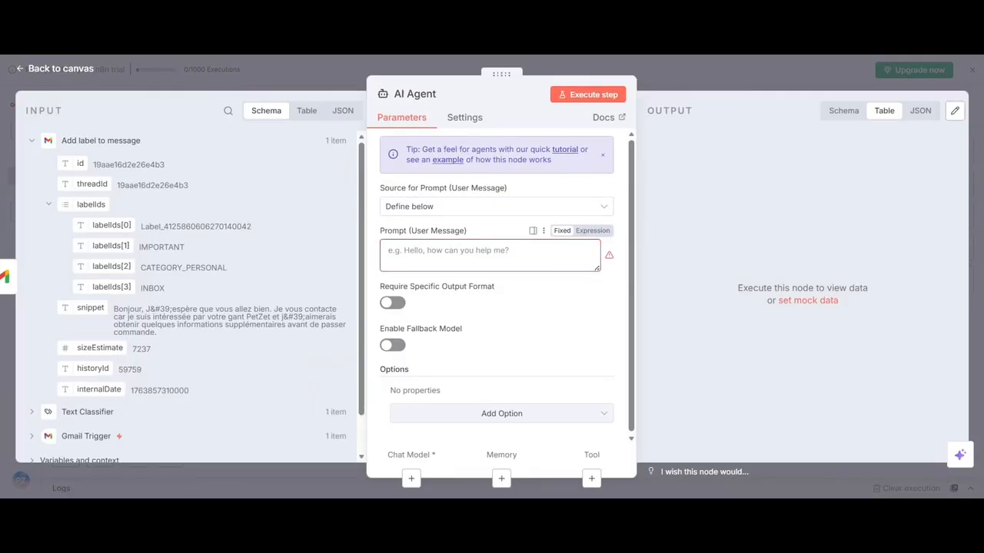
text(voici u)
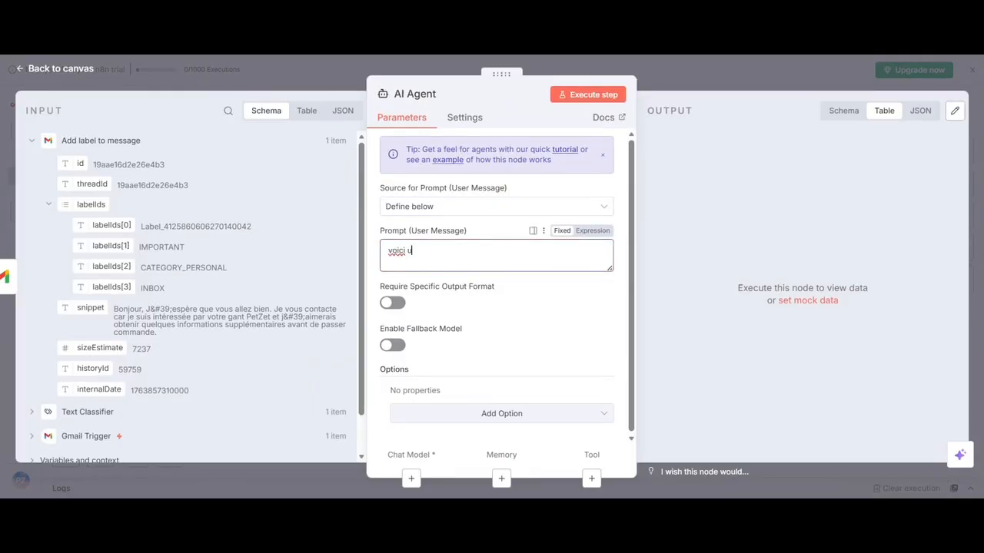
text(n email)
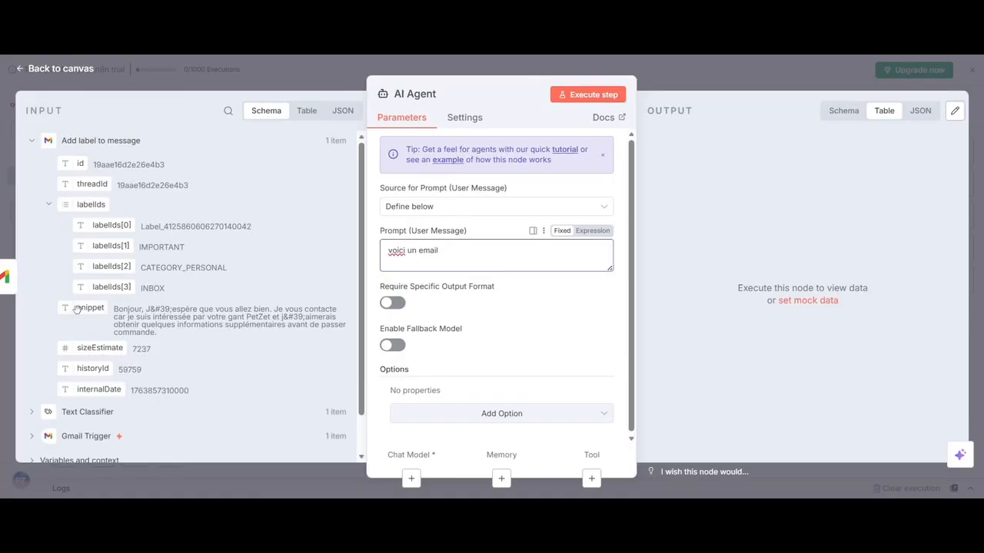
drag(80, 309, 461, 265)
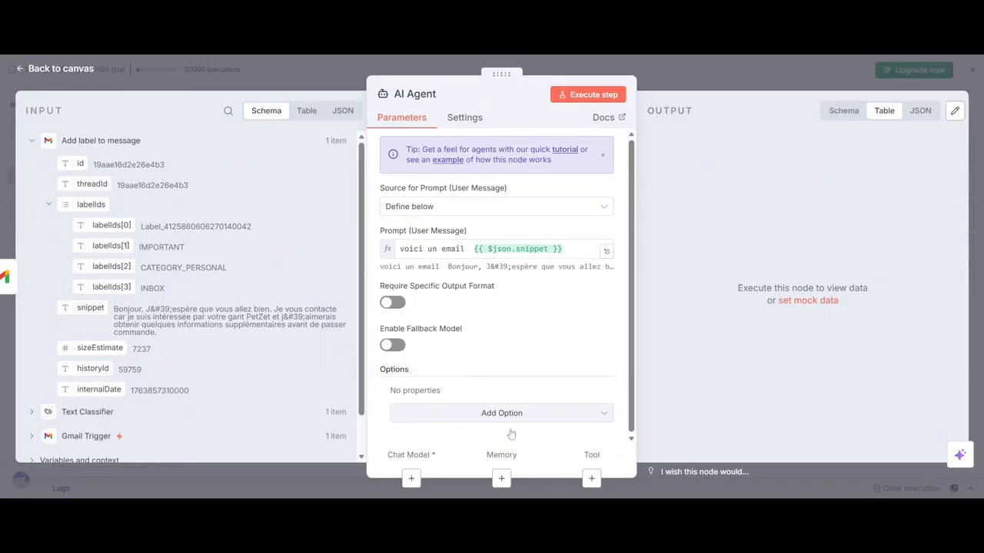
Add a System Message option to the AI Agent, starting with "tu es assistant email; expert en redaction d'email professionnel".
click(501, 417)
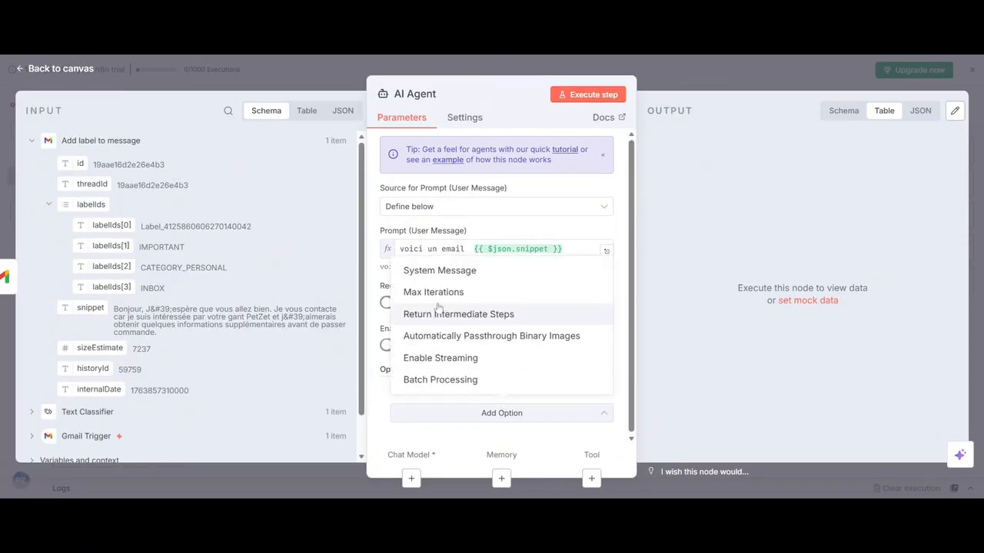
click(425, 277)
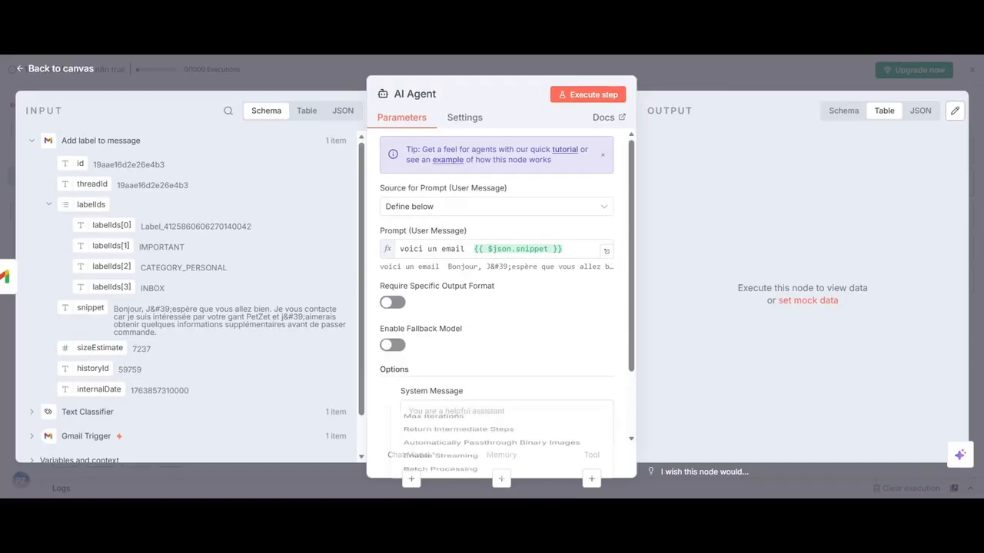
key(ctrl+a)
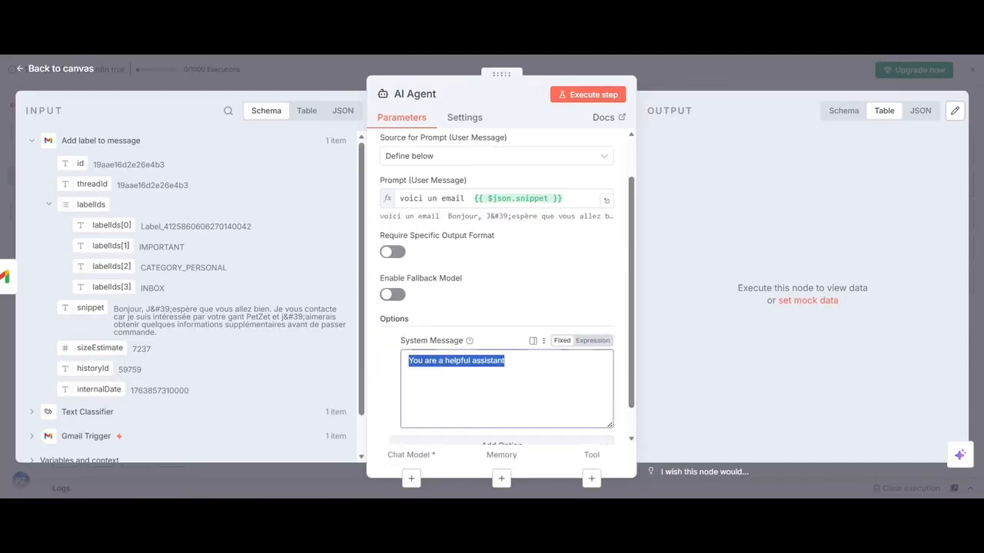
text(tu)
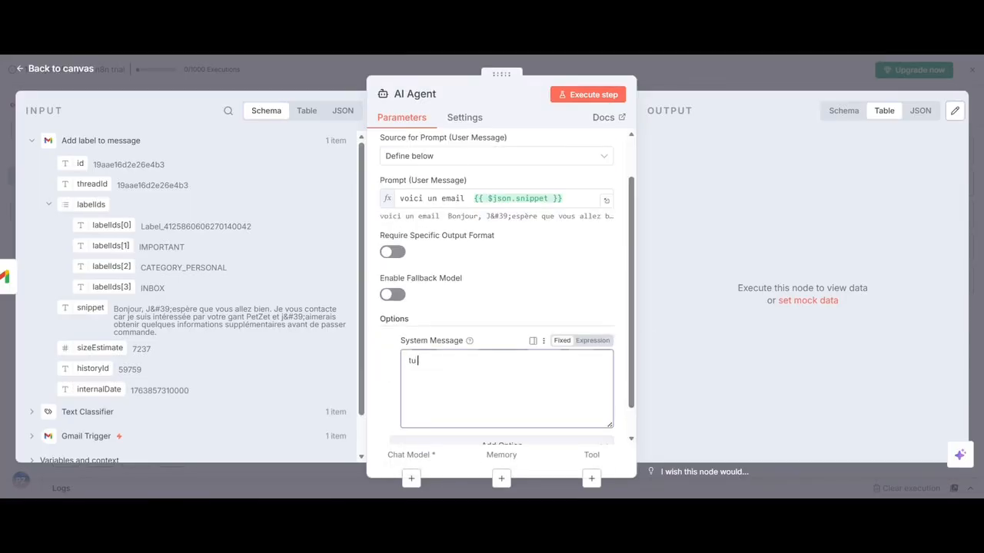
text( es assistant email; expert)
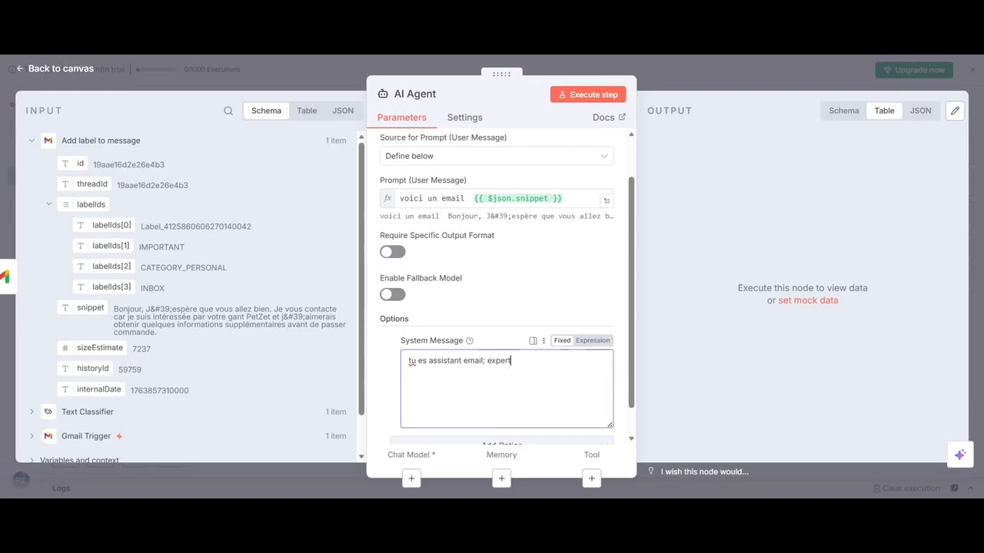
text( en red)
key(Tab)
text(a)
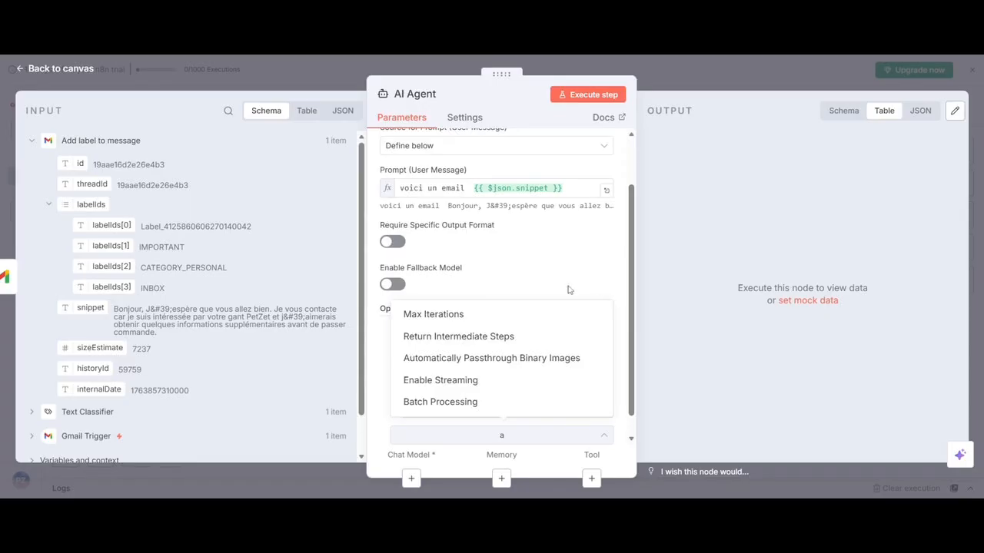
key(Escape)
click(536, 351)
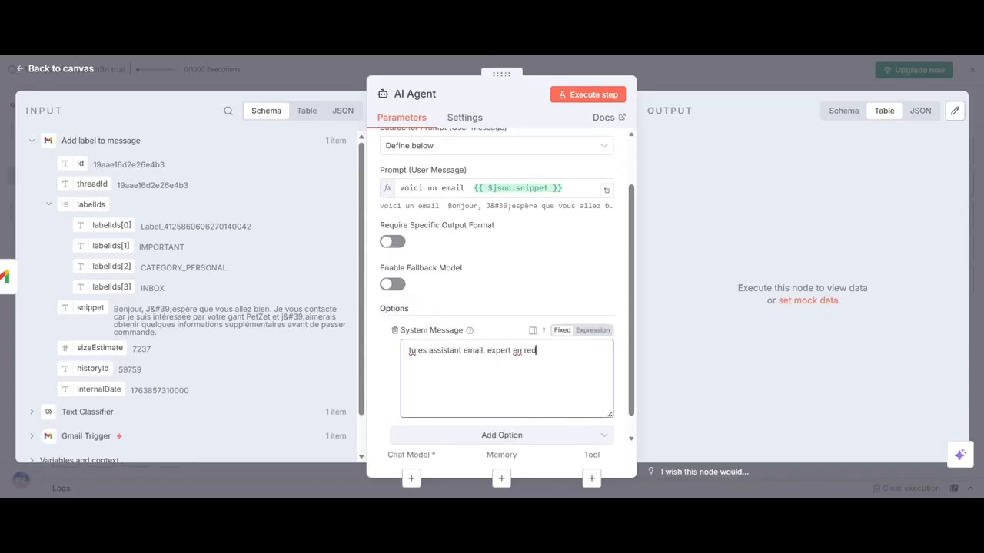
text(action d'email professionnel)
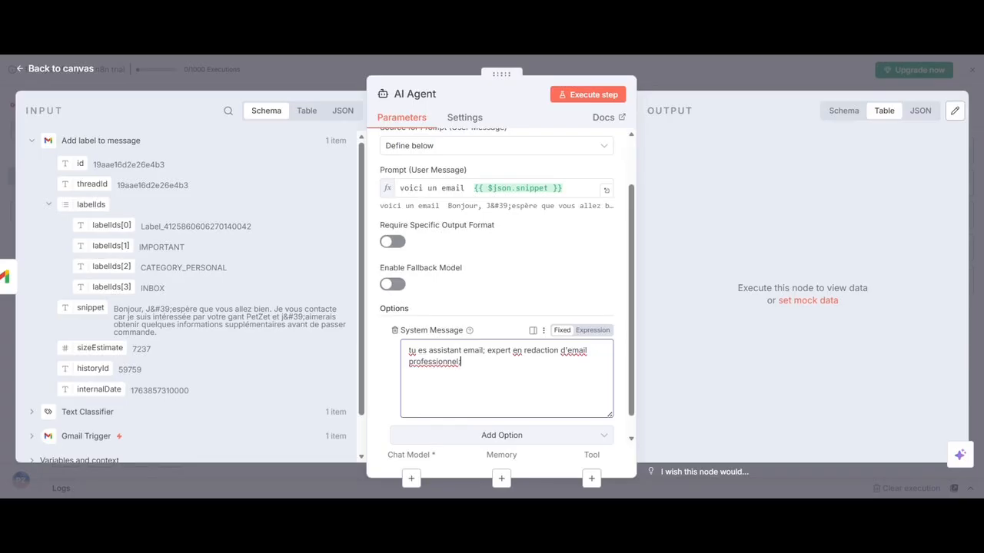
Complete the system message with "; ton role est de repondre poliement et de manière professionel à ce message" and the field {{ $json.snippet }}.
text(; ton role est de repondre )
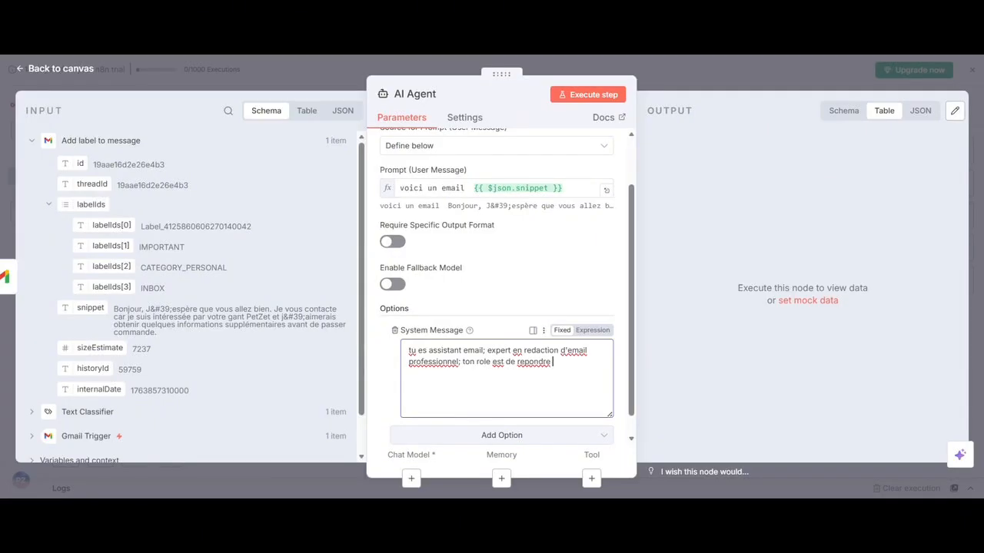
text(poliement et de)
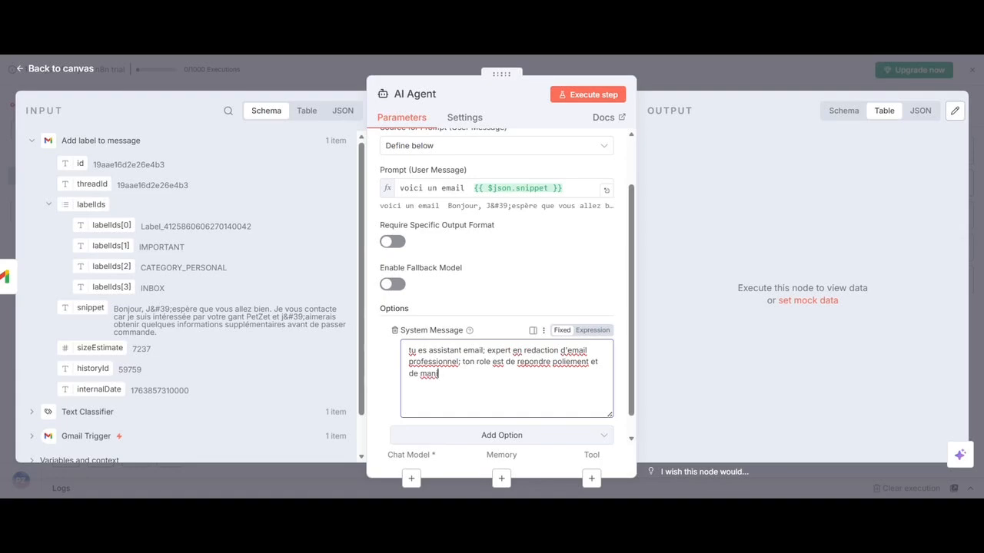
text(manière professionel à ce )
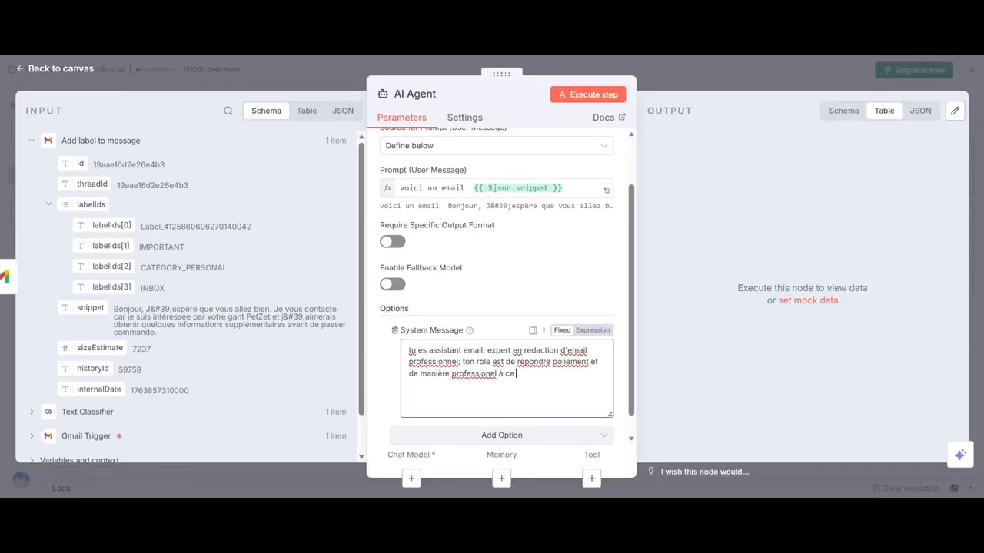
text(message)
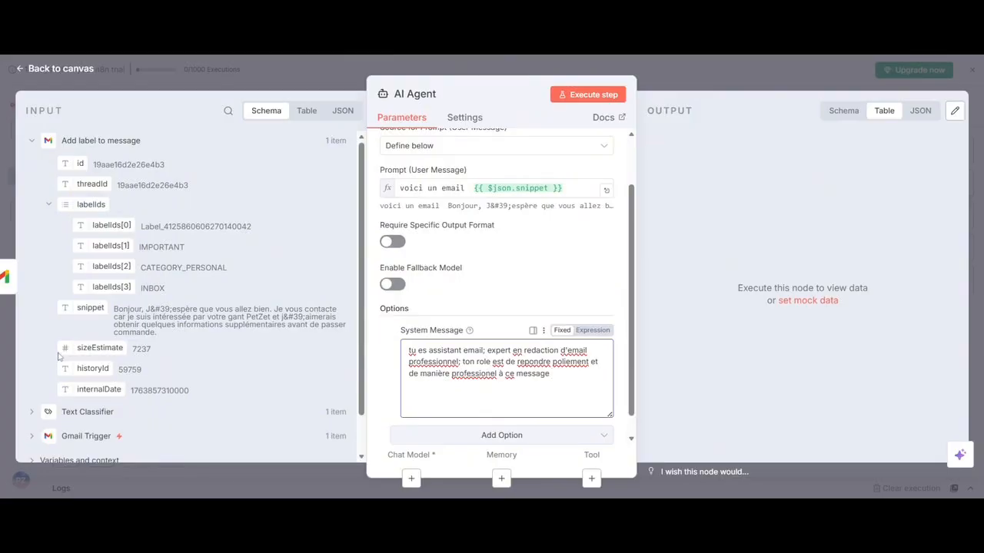
drag(82, 308, 547, 402)
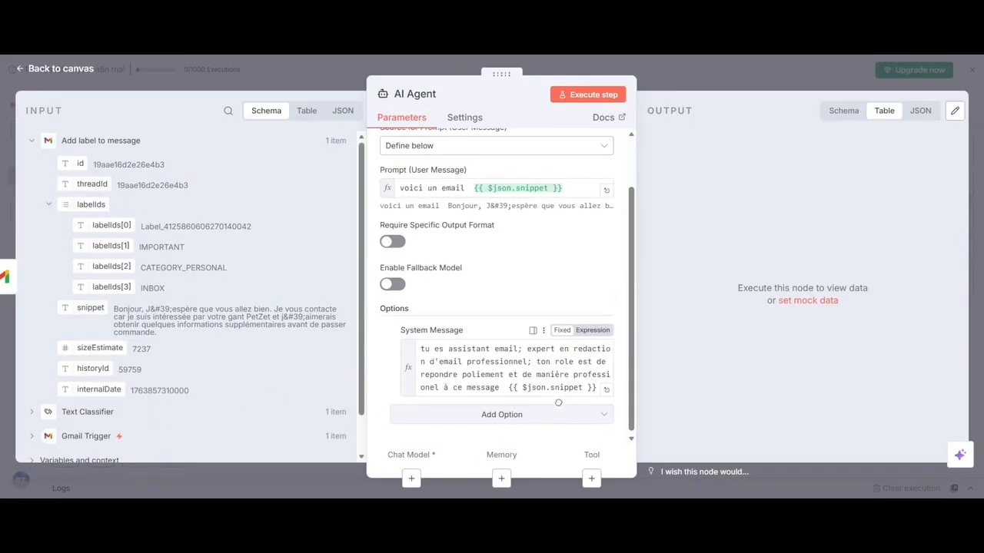
click(495, 260)
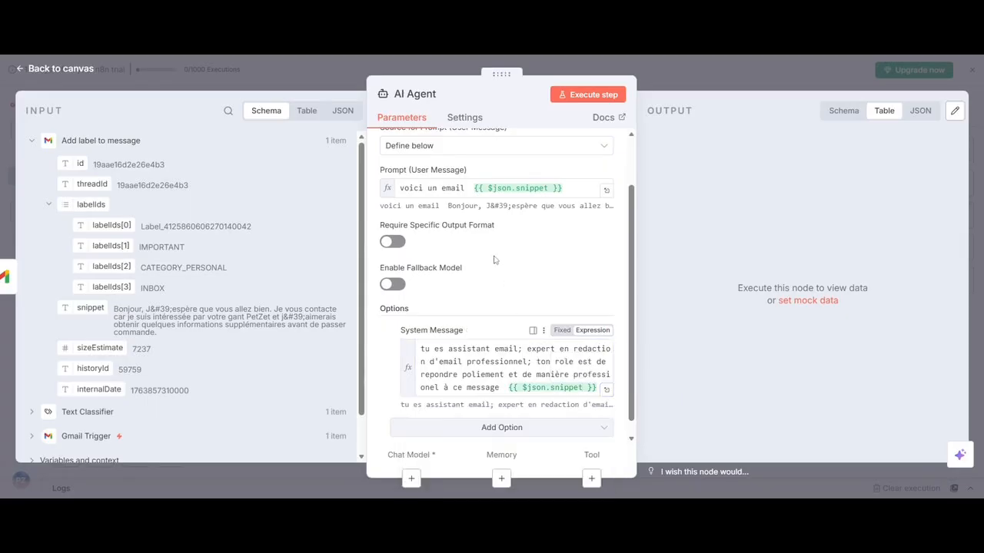
Return to the canvas and connect the AI Agent's Chat Model input to the existing OpenAI Chat Model.
click(694, 70)
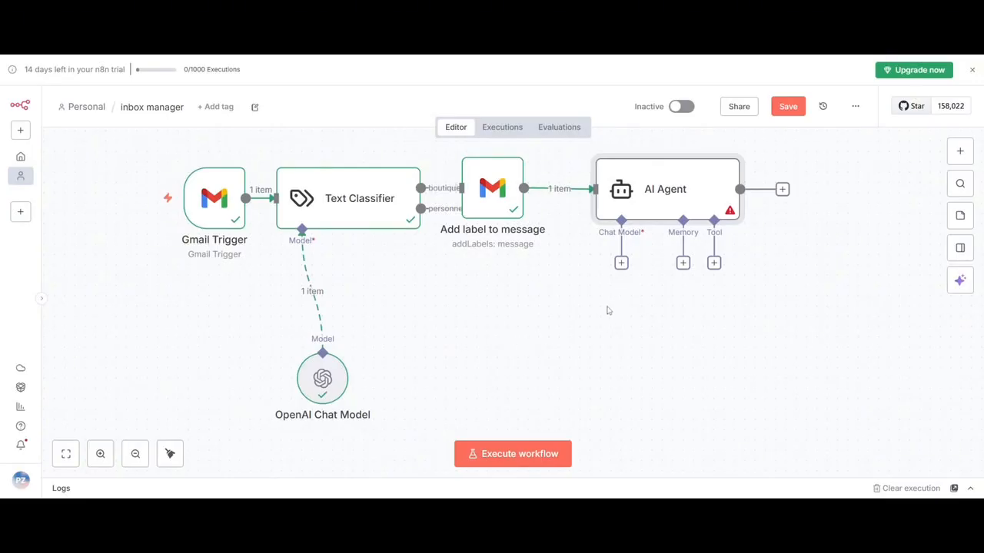
drag(621, 268, 313, 352)
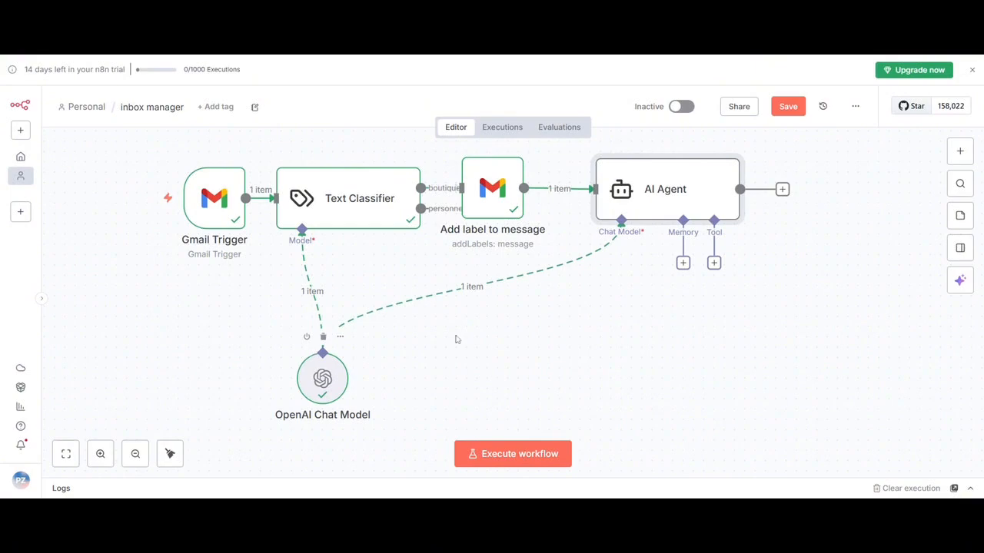
Add a Gmail Tool for sending messages to the AI Agent's Tool input.
click(714, 264)
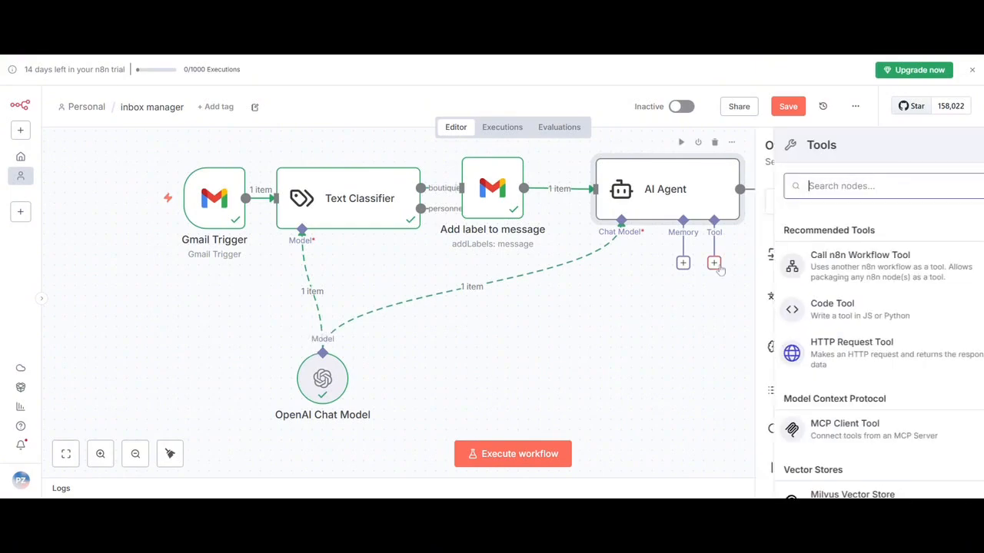
text(se)
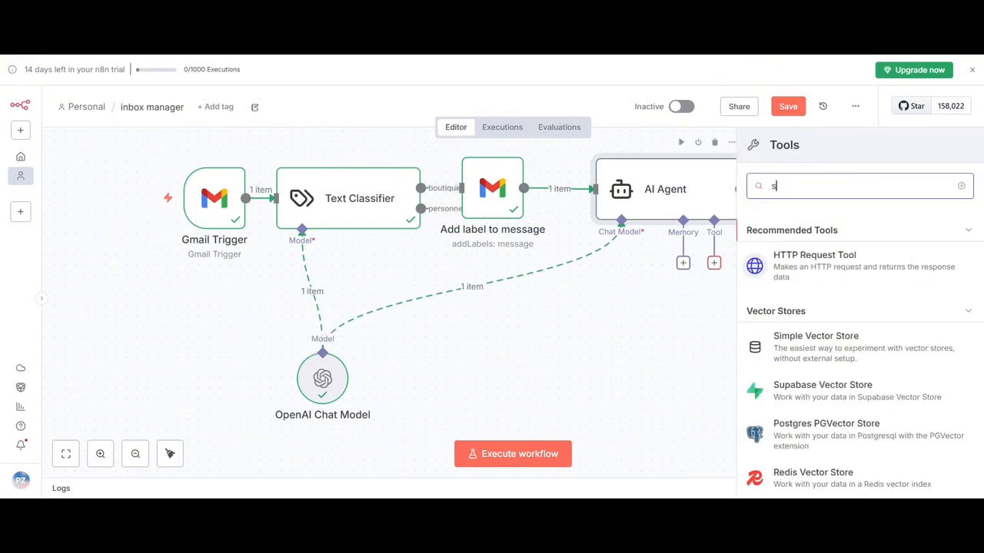
key(BackSpace)
key(BackSpace)
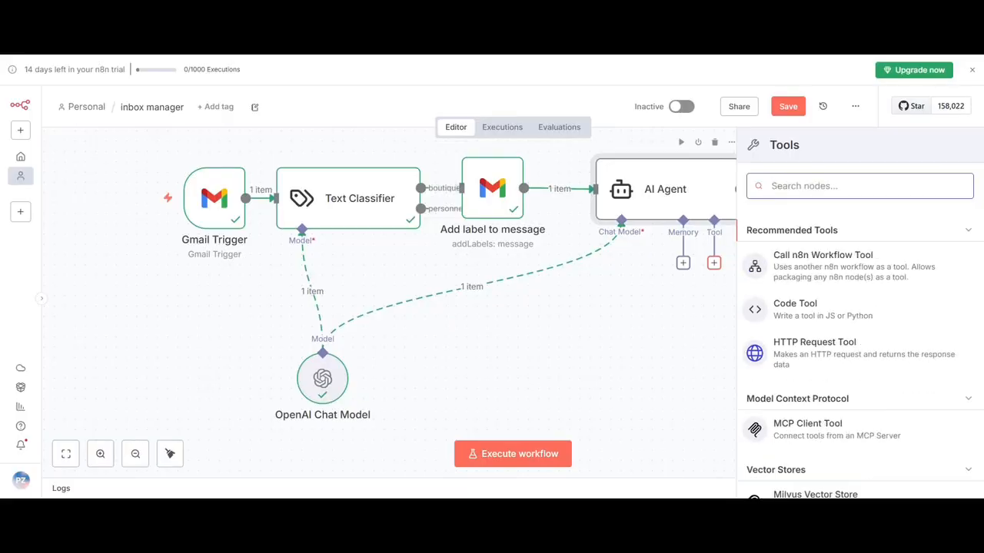
text(gm)
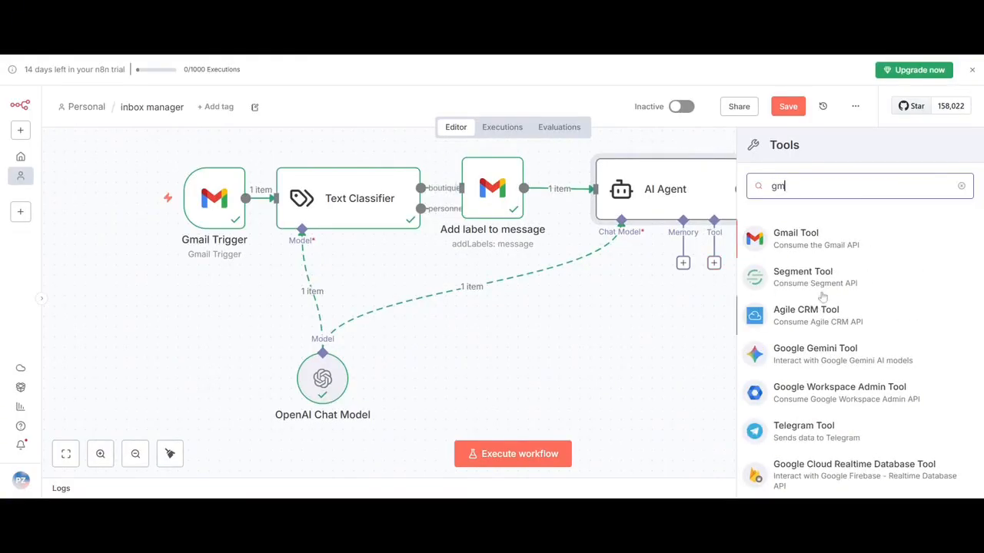
click(787, 244)
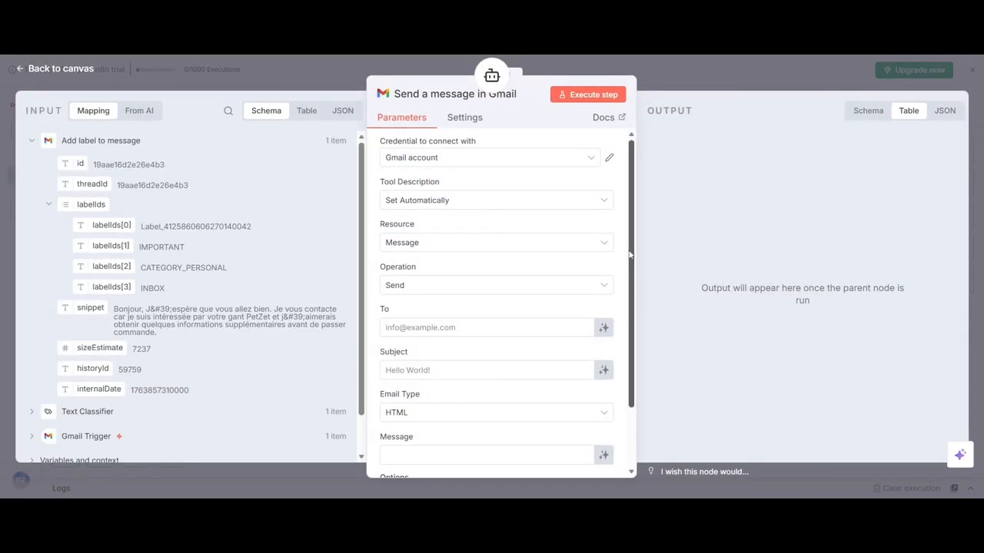
Map the Gmail tool's To field to the Gmail Trigger's From value, {{ $('Gmail Trigger').item.json.From }}.
scroll(617, 285, down, 2)
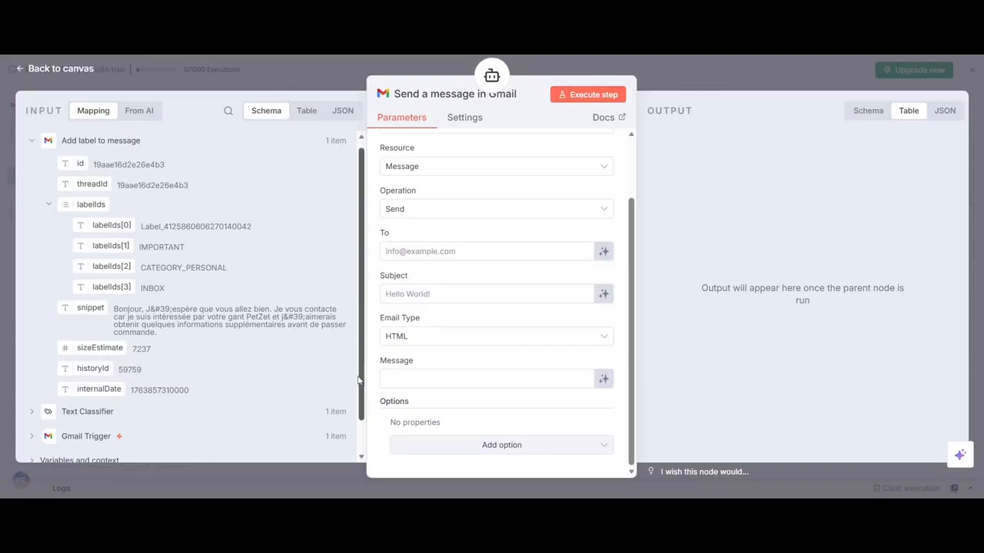
scroll(330, 392, down, 1)
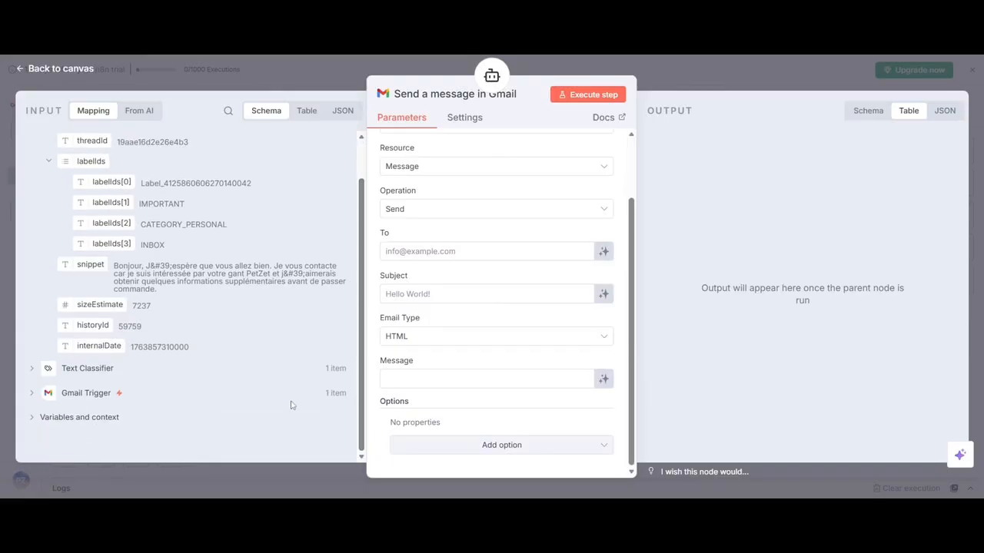
click(34, 394)
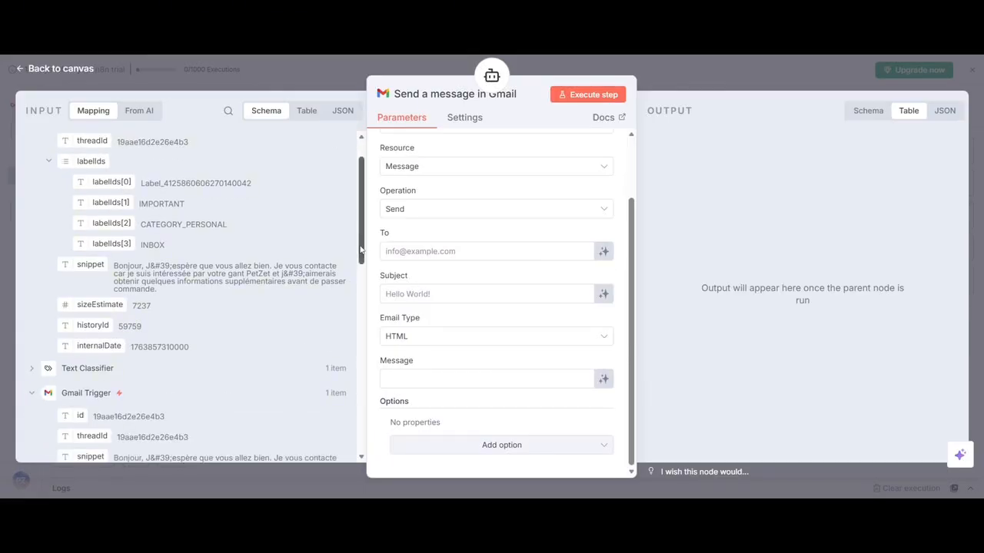
drag(360, 250, 335, 402)
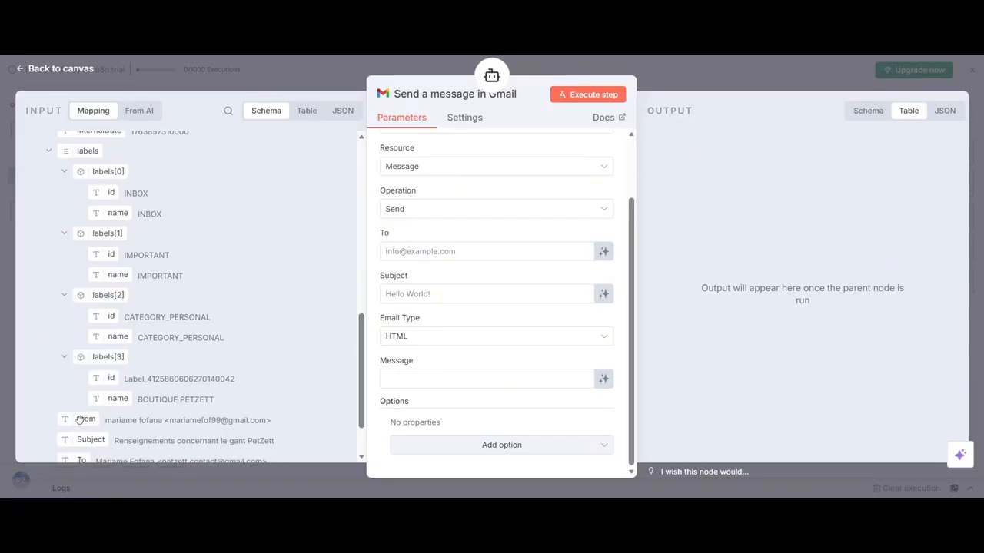
drag(85, 419, 419, 250)
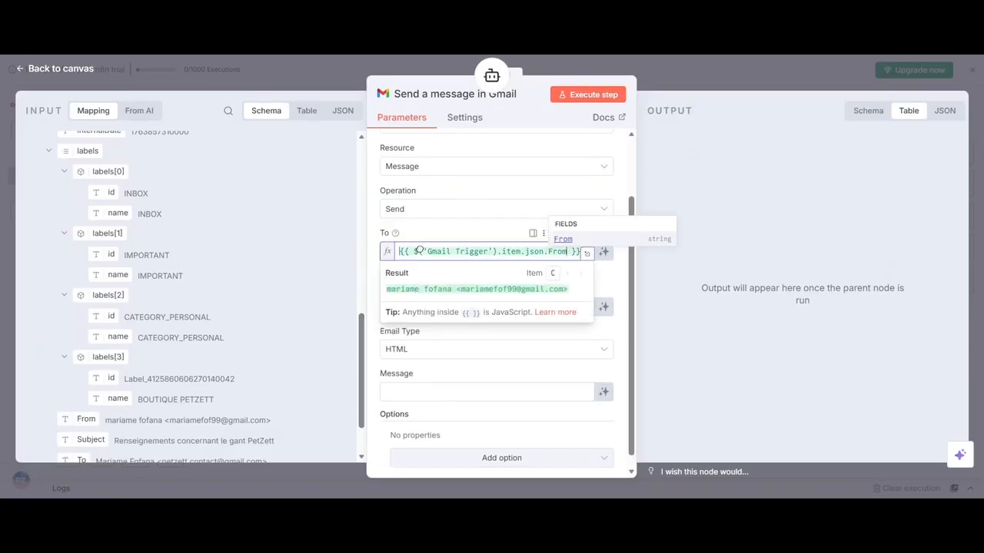
Map the Subject to {{ $('Gmail Trigger').item.json.Subject }} and let the AI model define the Message field.
click(459, 350)
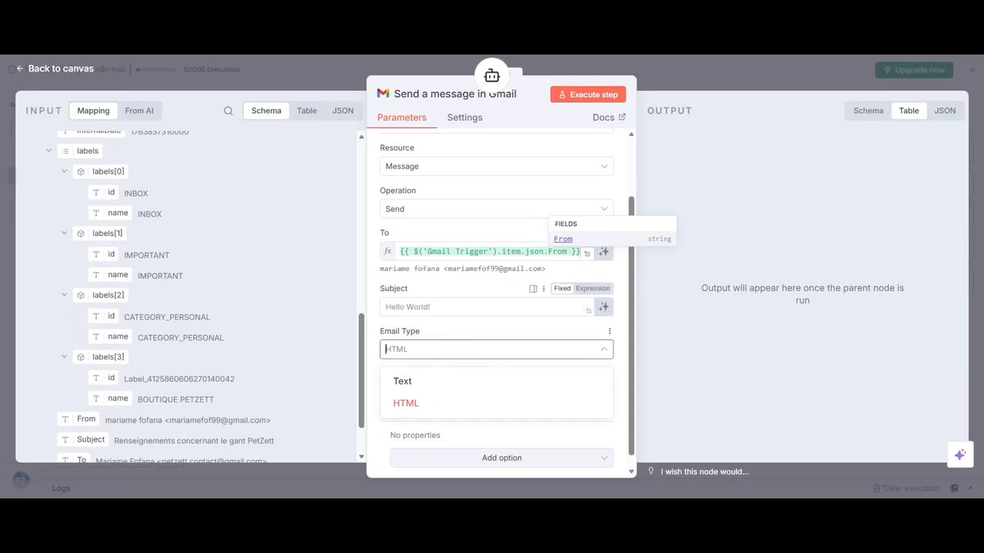
click(461, 307)
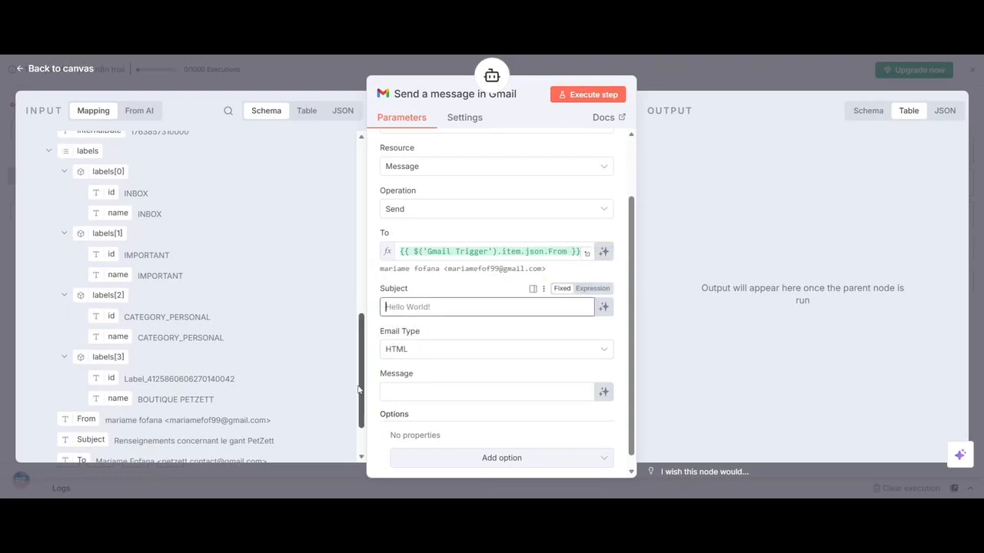
drag(358, 390, 340, 450)
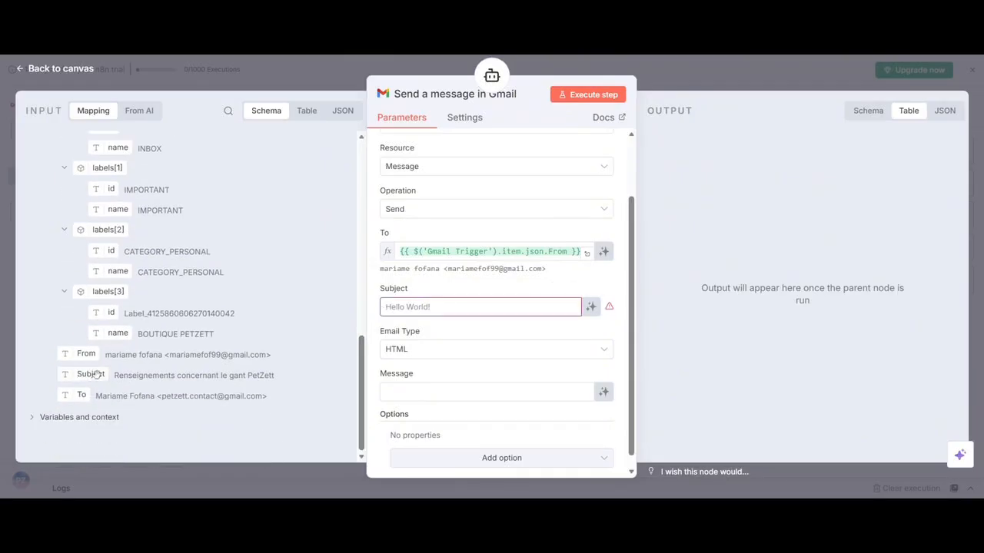
drag(90, 374, 403, 307)
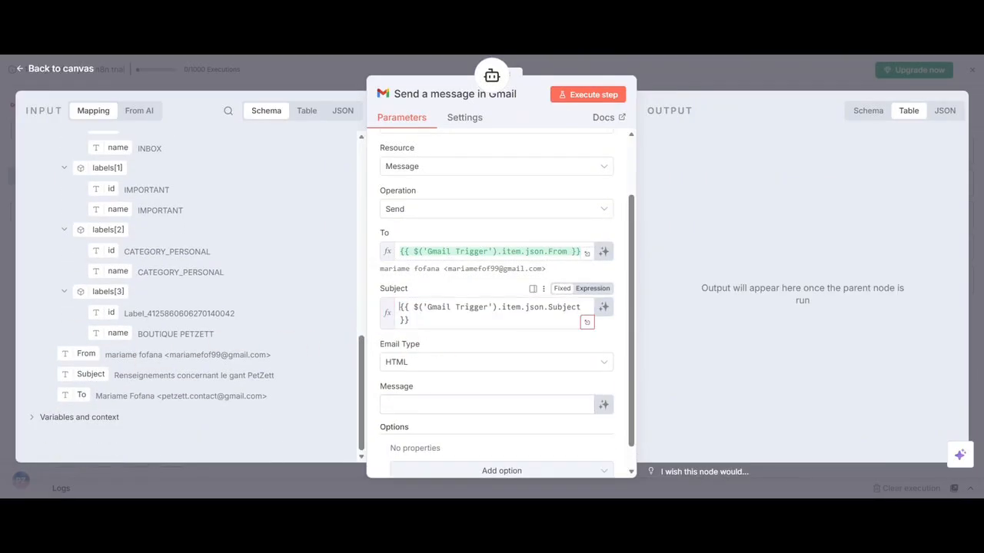
click(627, 357)
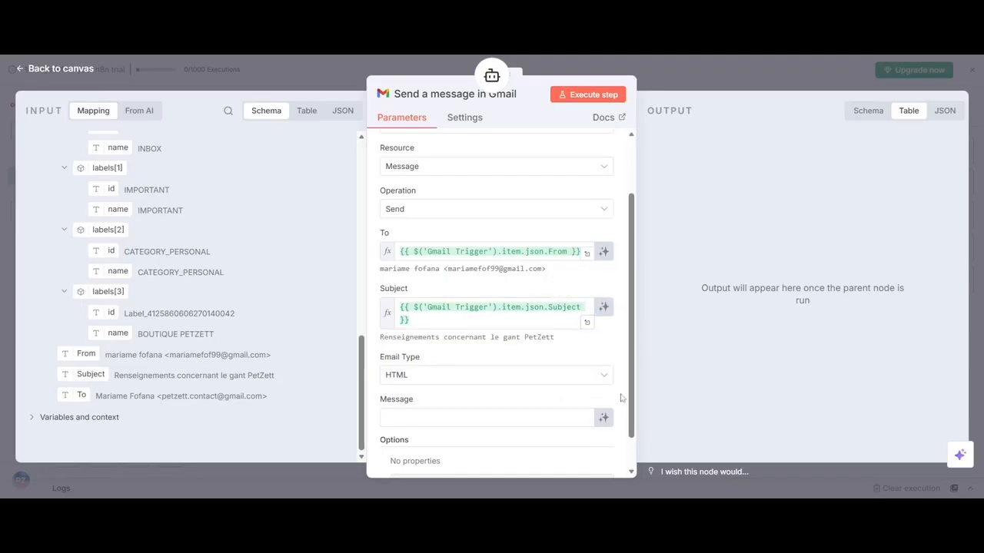
click(605, 419)
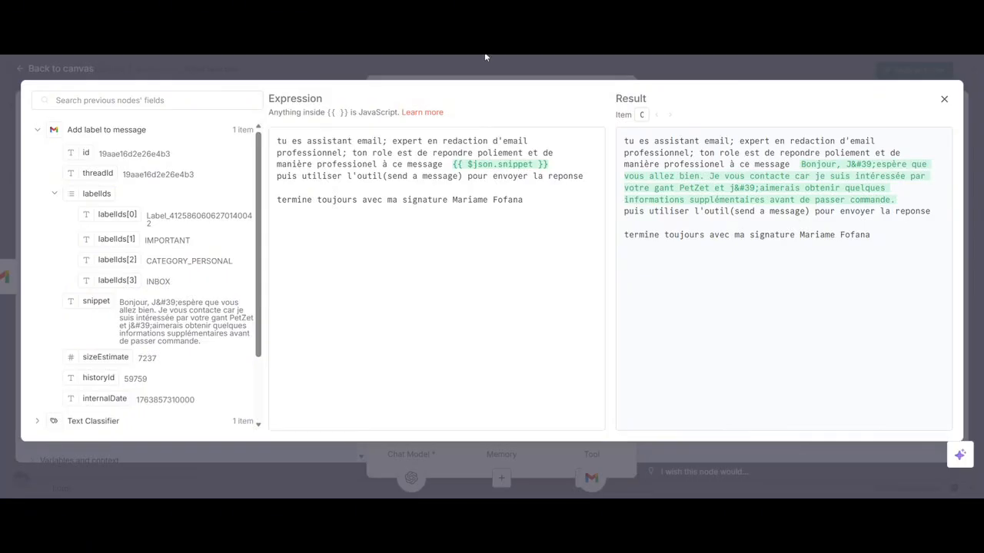
Close the AI Agent's system message editor, return to the canvas and execute the workflow from the Gmail Trigger.
click(638, 65)
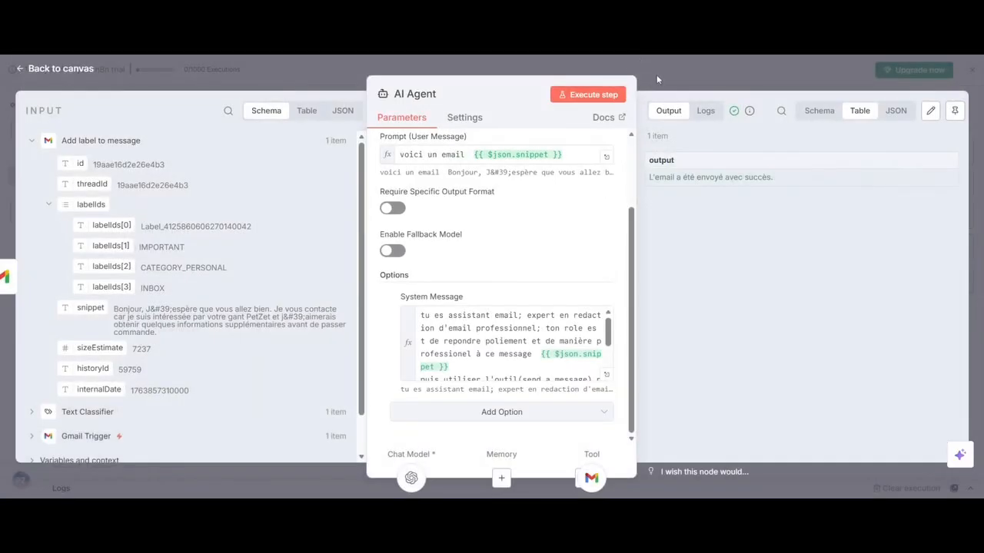
click(660, 73)
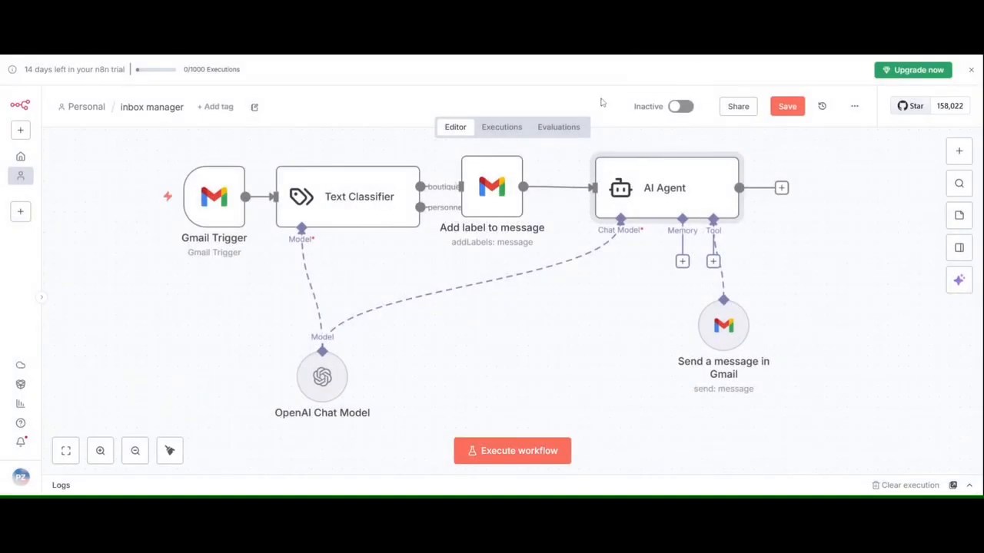
mouse_move(147, 176)
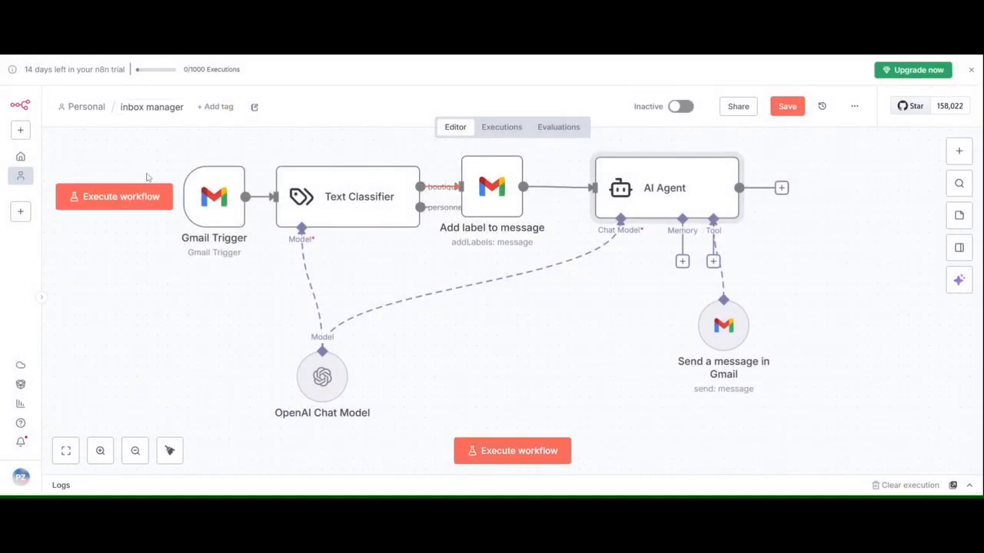
click(143, 201)
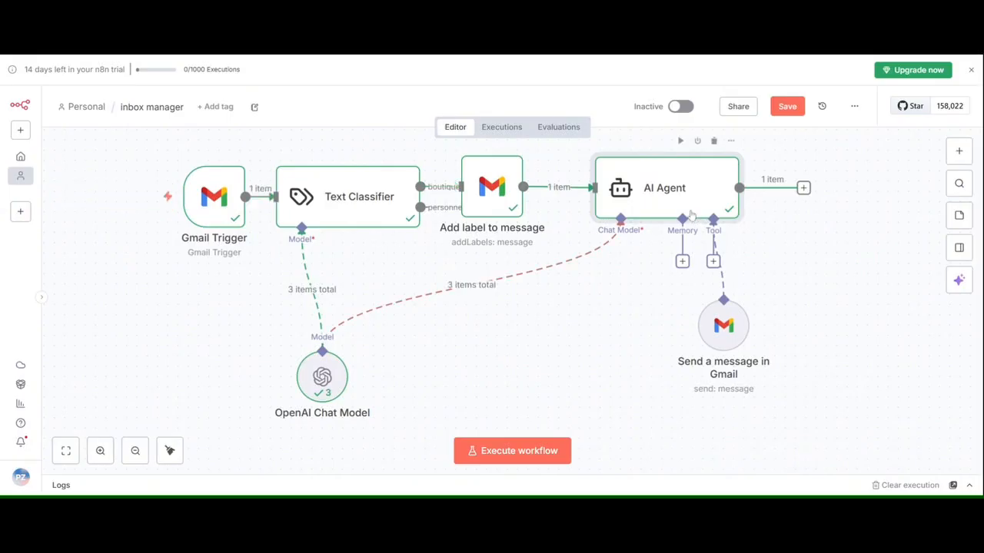
Replace the AI Agent system message's snippet expression with {{ $('Gmail Trigger').item.json.snippet }}, execute that step and return to the canvas.
double_click(686, 211)
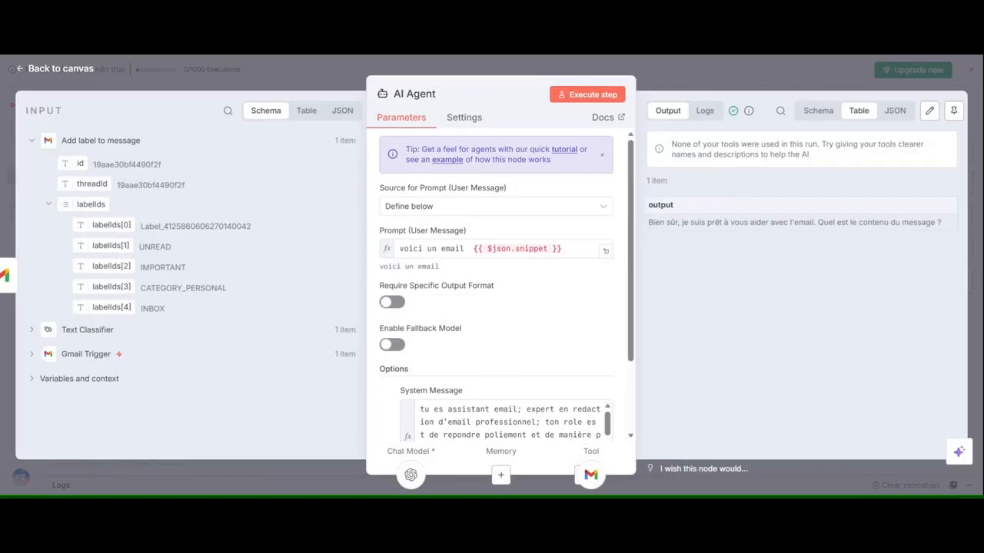
scroll(631, 352, down, 3)
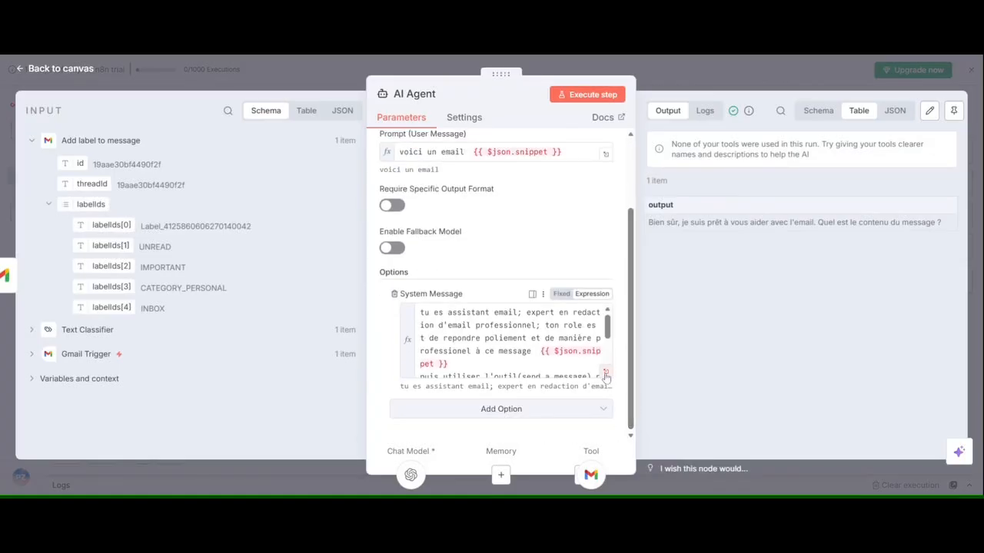
click(606, 375)
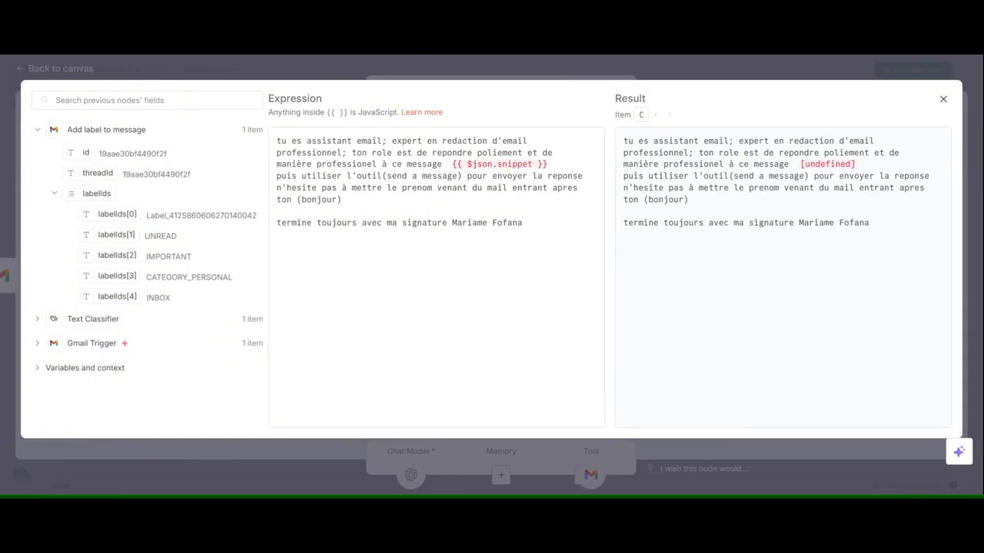
click(487, 70)
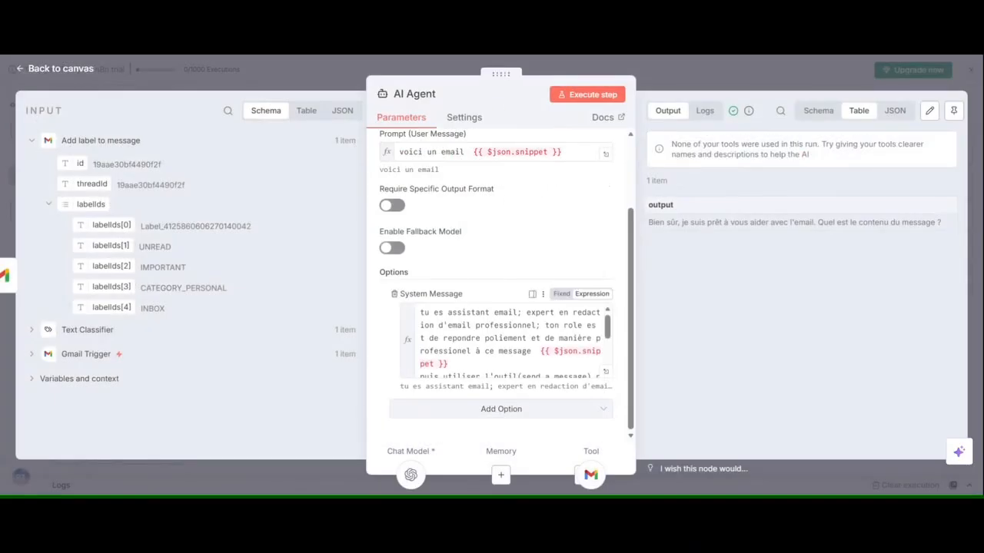
drag(541, 352, 452, 364)
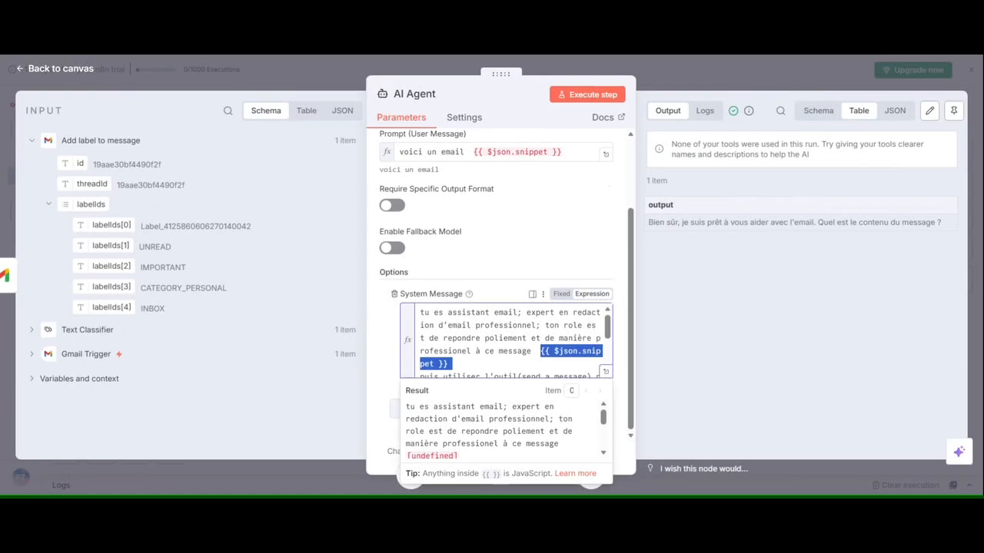
key(BackSpace)
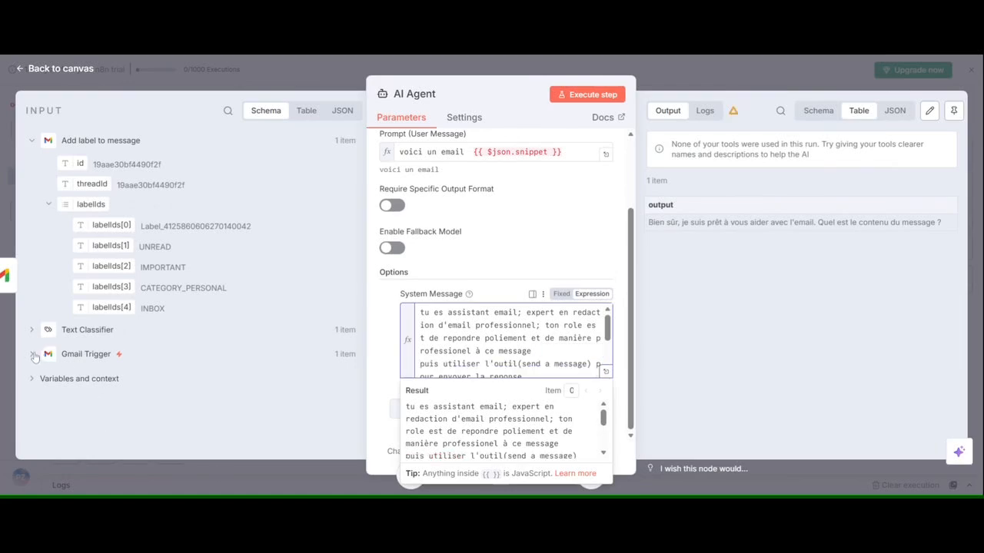
click(34, 355)
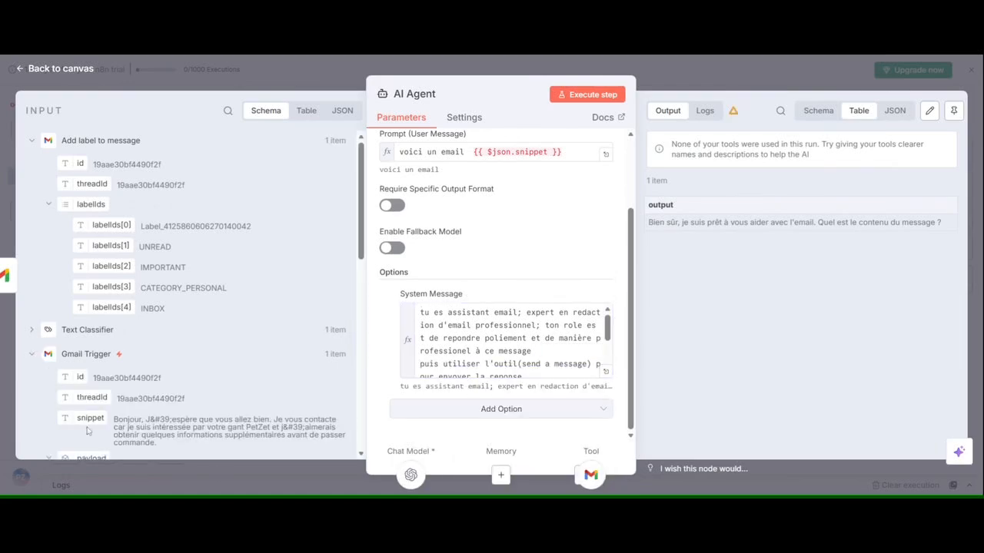
drag(88, 419, 541, 350)
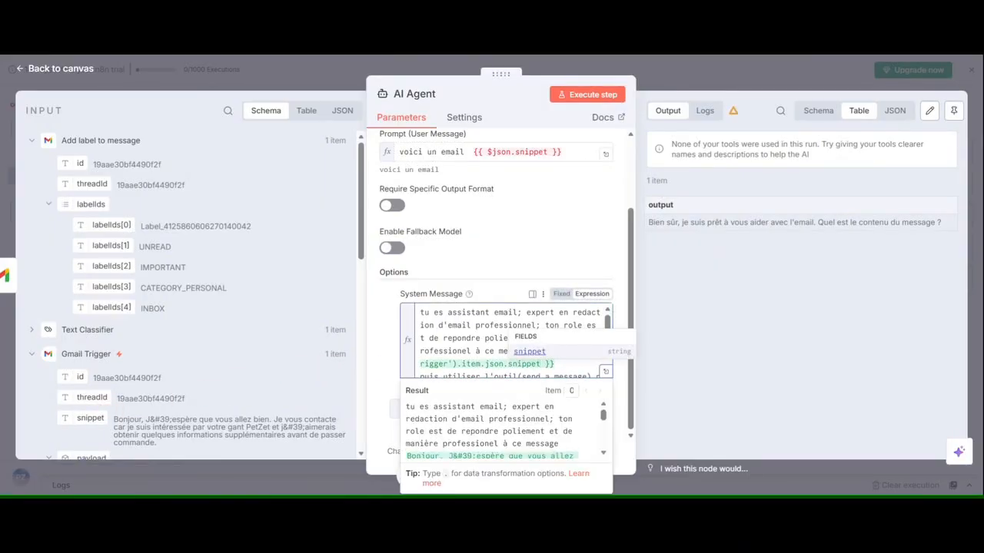
click(582, 223)
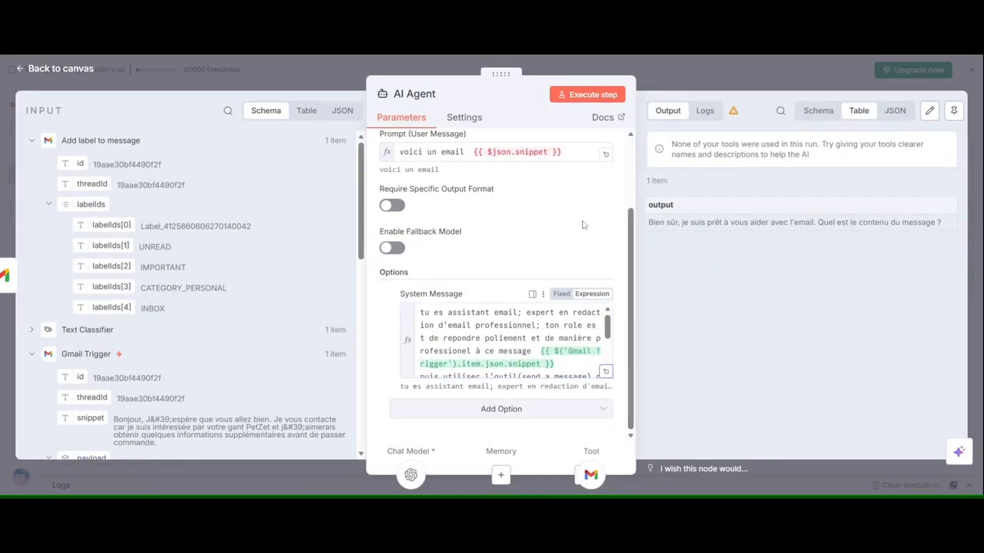
click(608, 94)
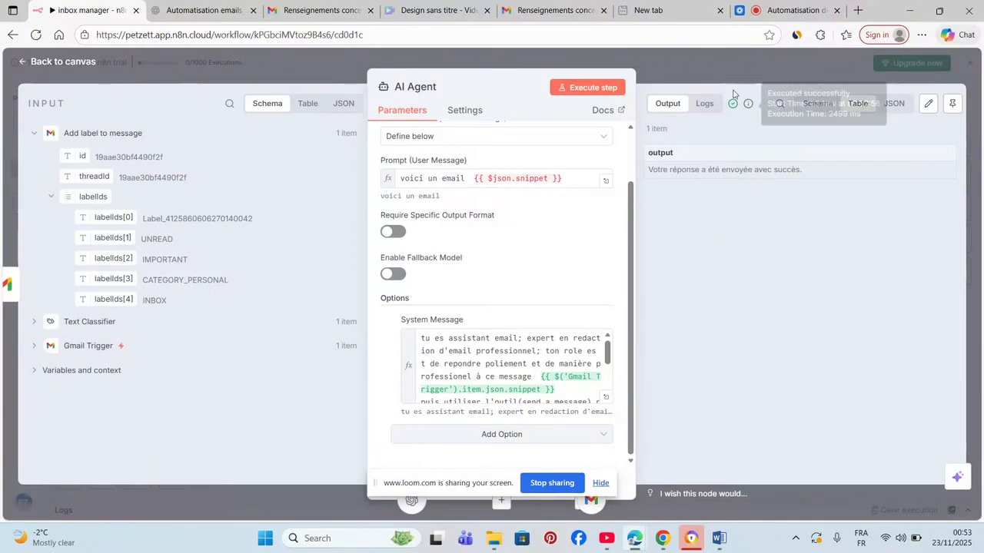
click(691, 55)
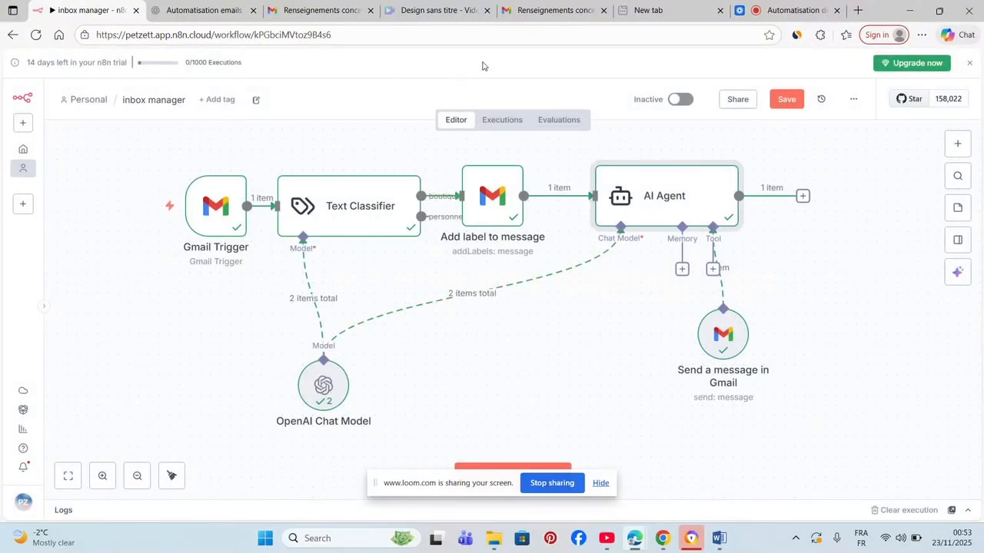
Switch to Gmail, check both mailboxes and open the newest "Renseignements concernant le gant PetZett" email in the shop's inbox.
click(557, 9)
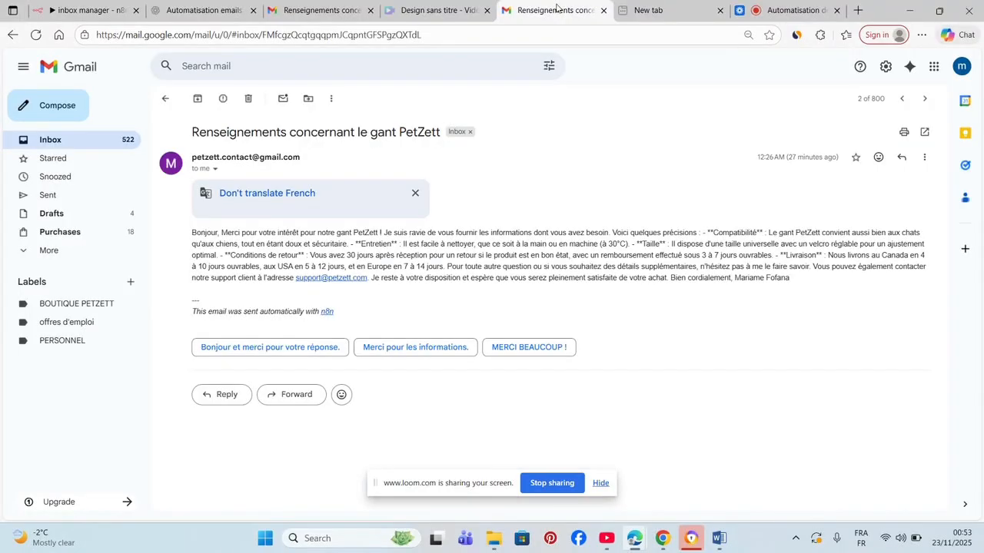
click(317, 10)
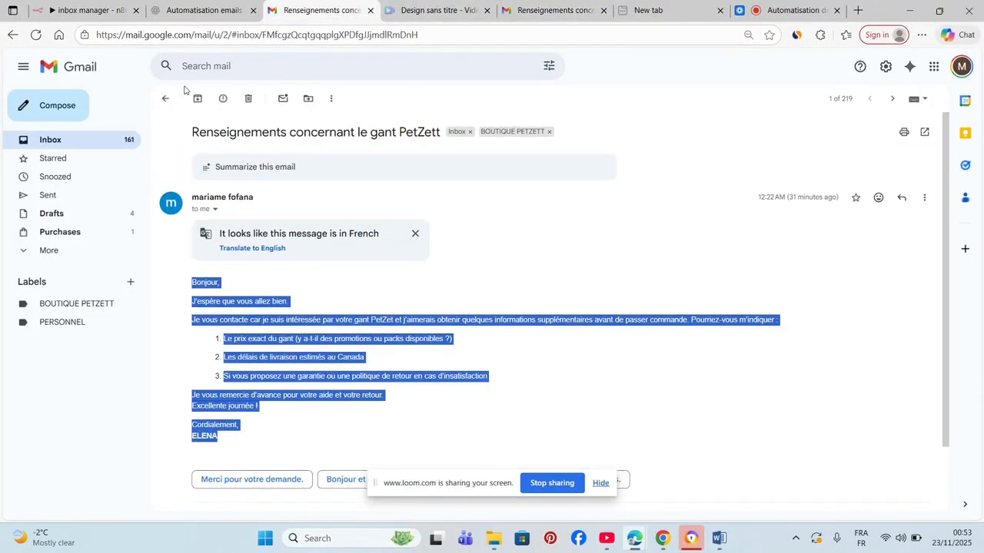
click(89, 140)
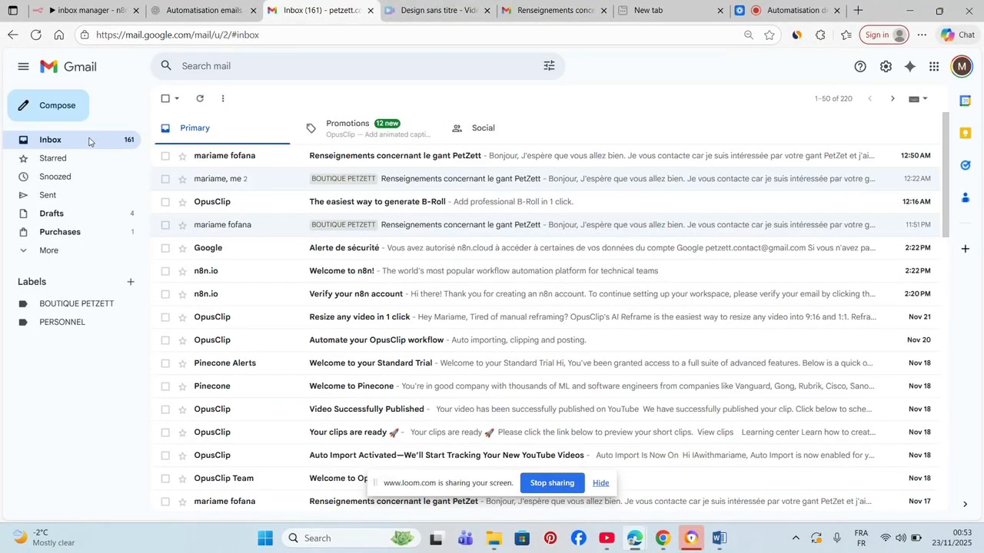
click(343, 158)
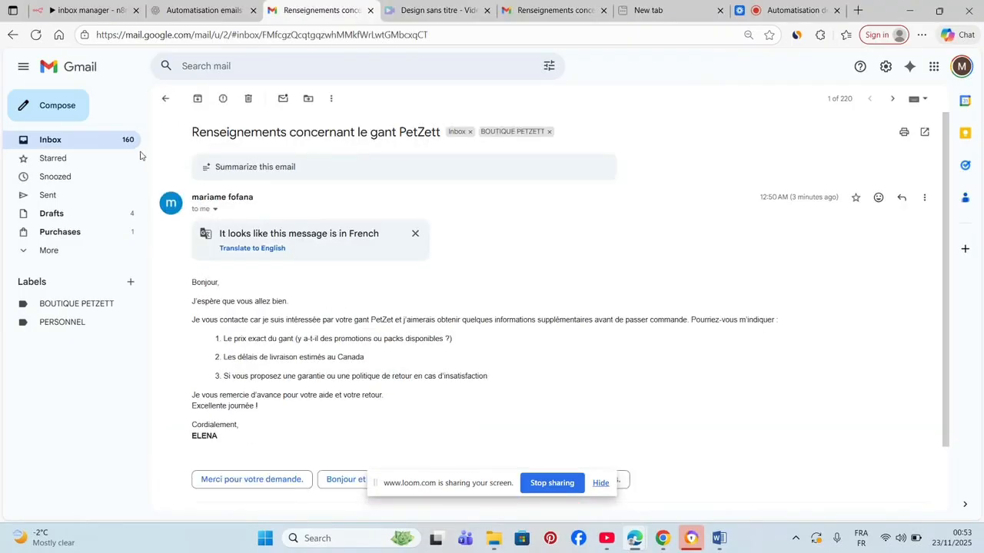
Open the newest "Renseignements concernant le gant PetZett" reply in the customer's inbox and dismiss the translation suggestion.
click(548, 10)
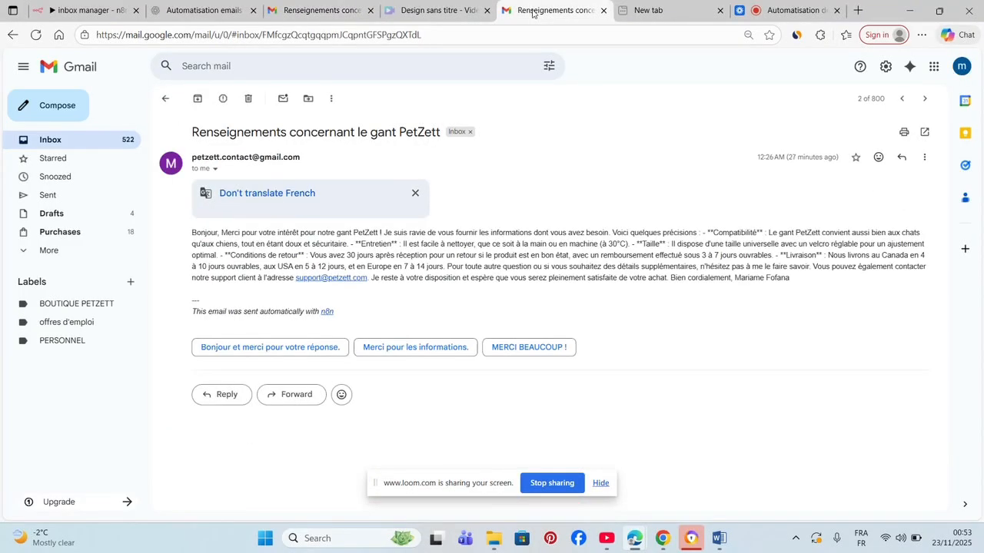
click(112, 139)
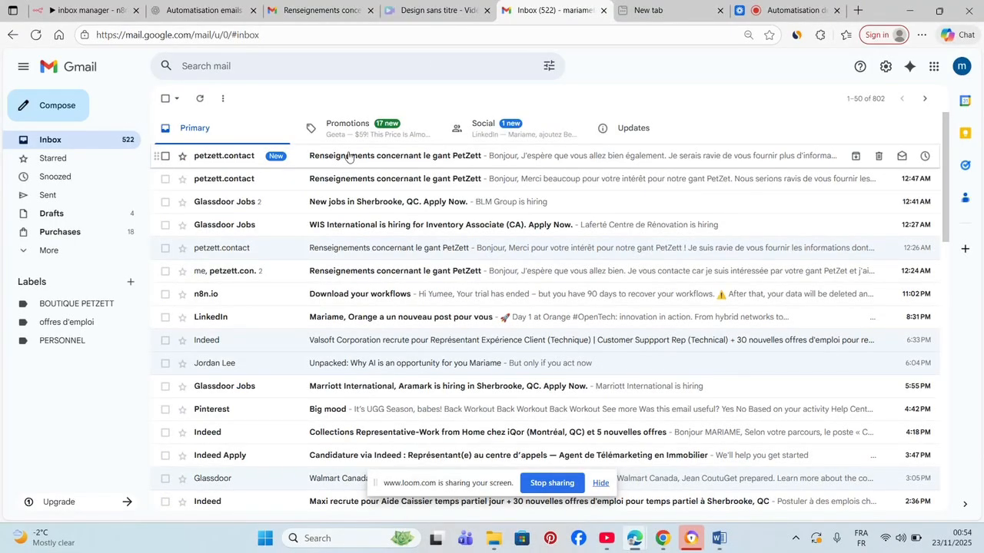
click(348, 156)
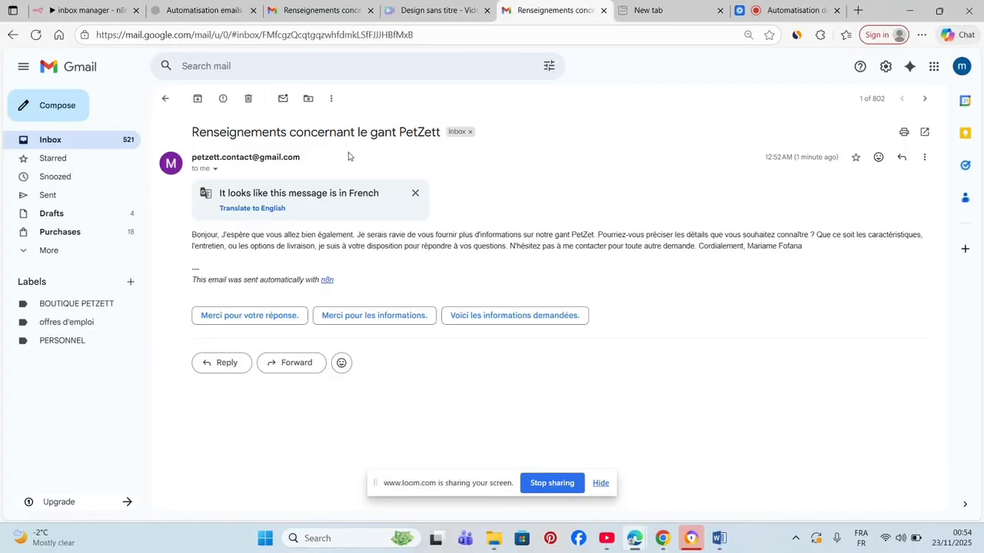
click(416, 194)
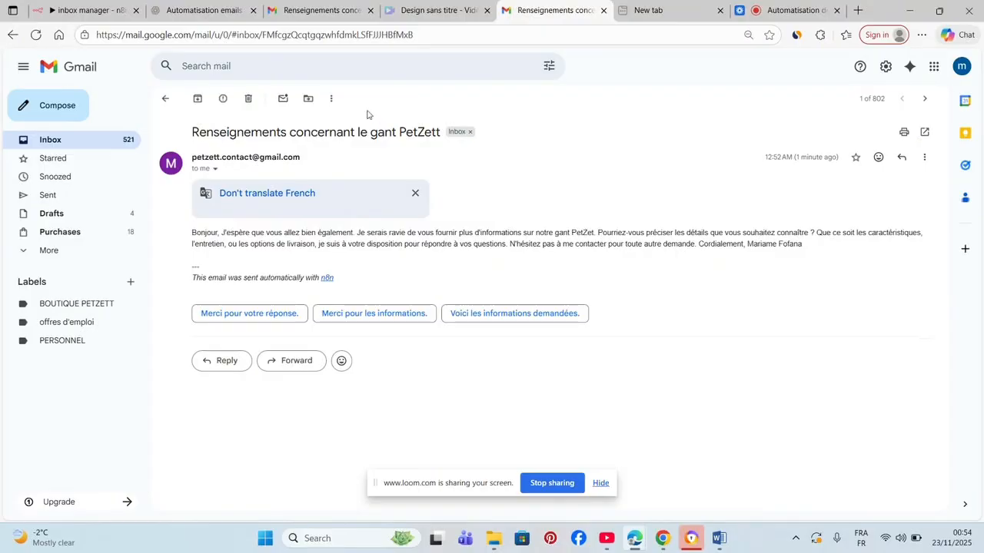
Return to the shop's mailbox, list the BOUTIQUE PETZETT label's messages and open the newest "Renseignements concernant le gant PetZett" email.
click(312, 15)
click(312, 12)
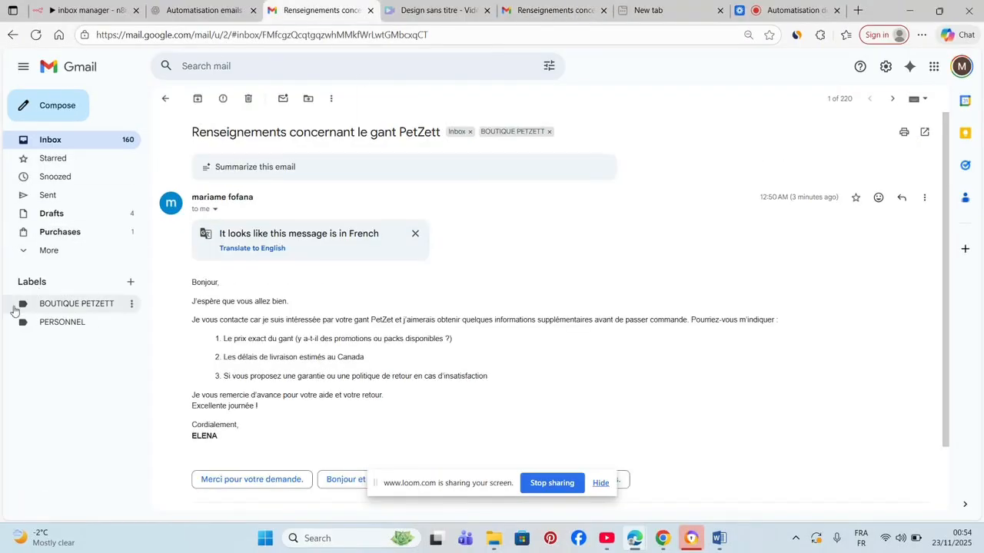
click(69, 304)
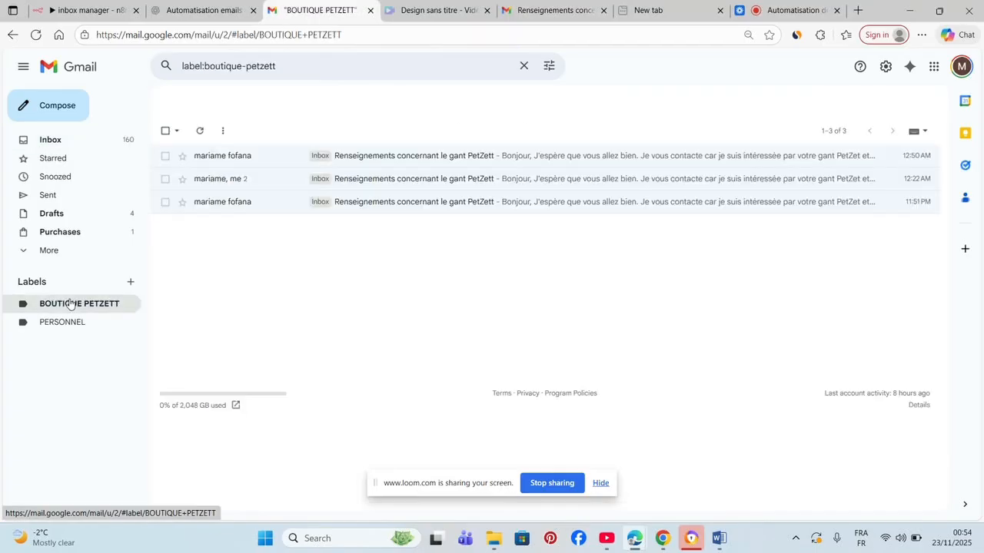
click(431, 159)
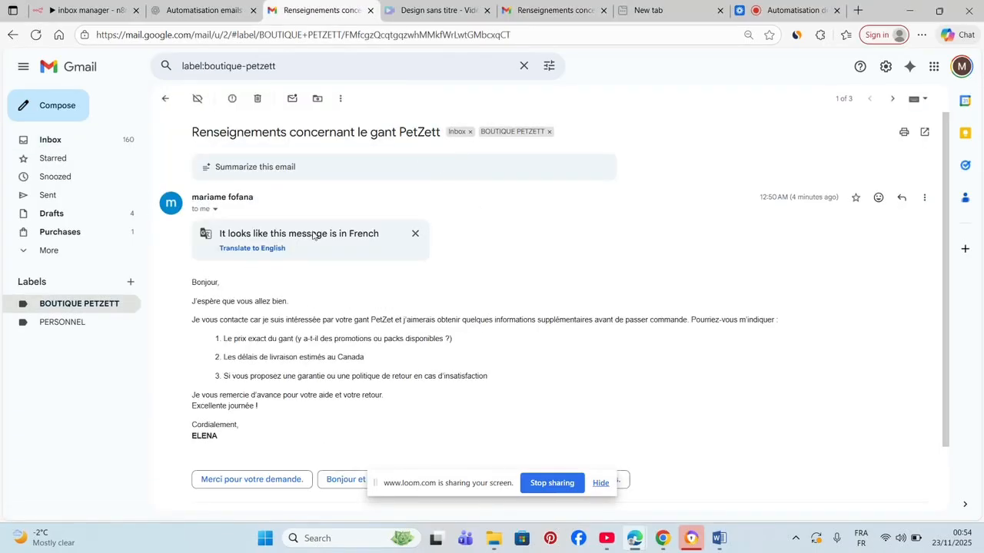